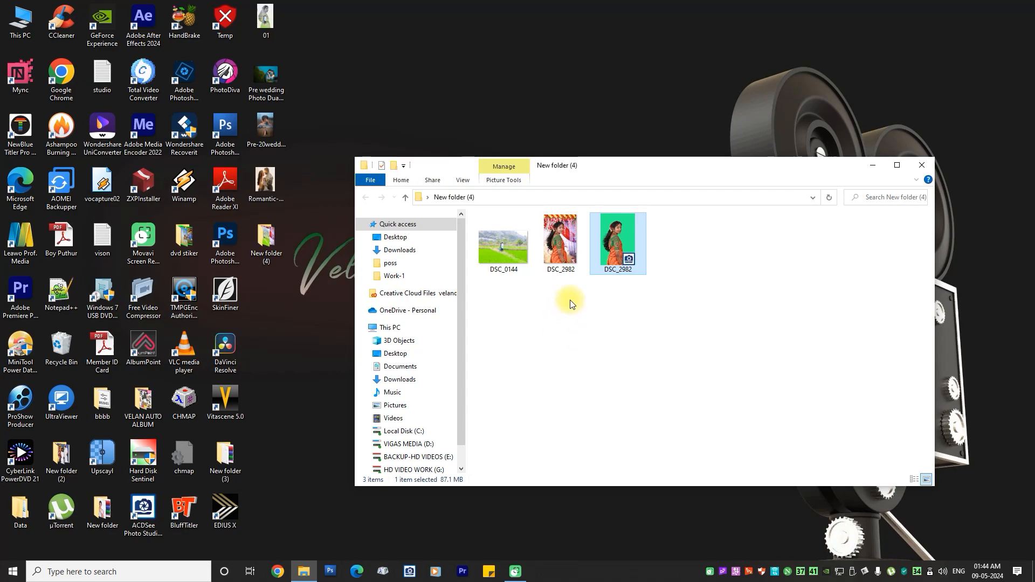
- Deselect the file in the photo folder and launch Adobe Photoshop 2024
left_click(597, 330)
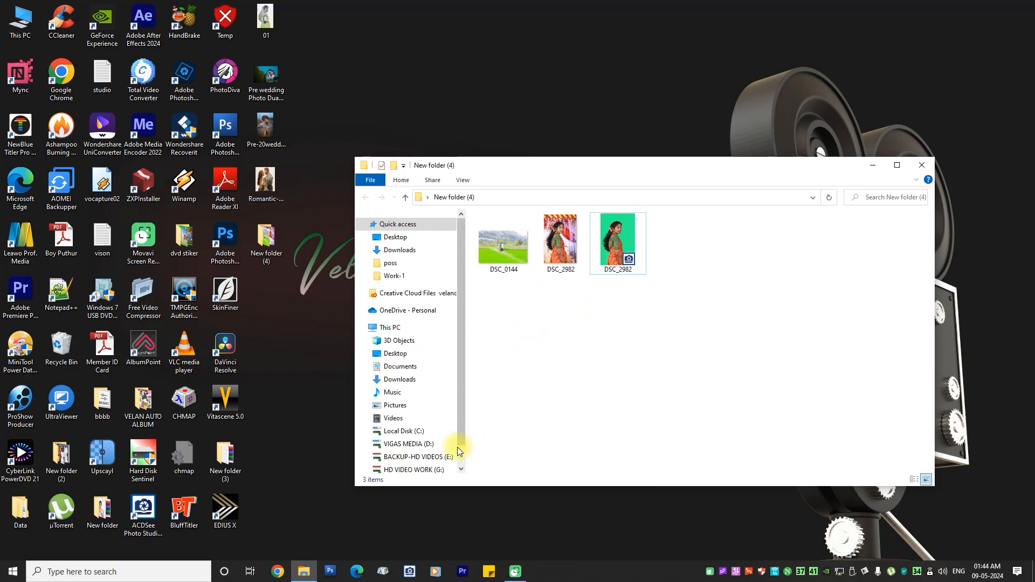
left_click(4, 575)
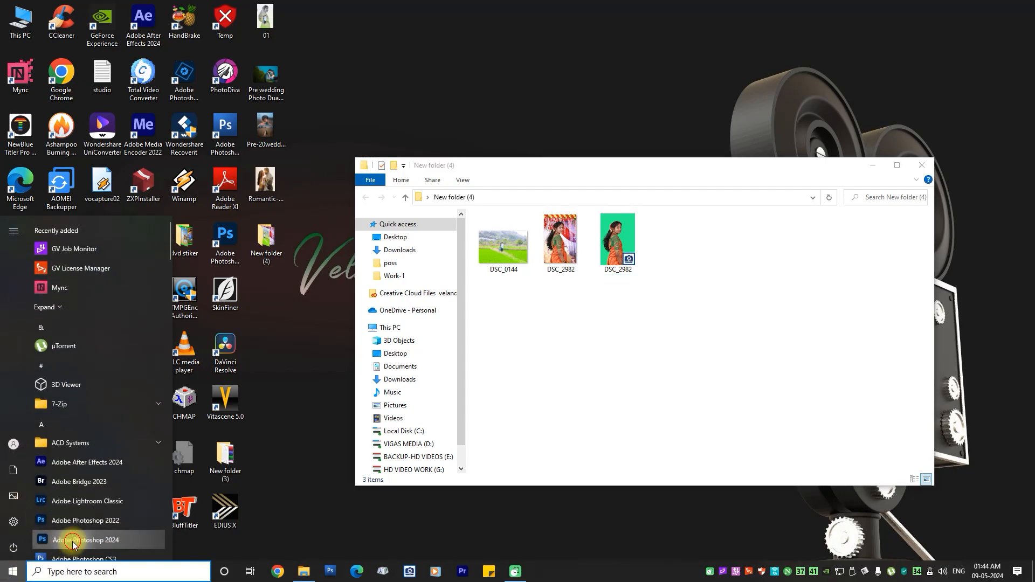
left_click(73, 541)
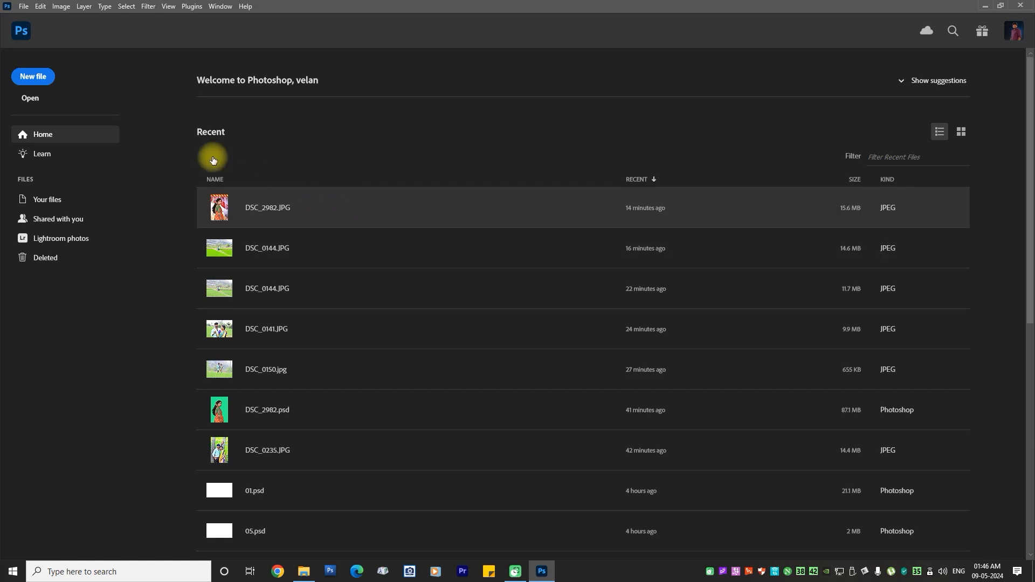
- Create a new 12 x 18 inch portrait document at 300 ppi, RGB Color 8 bit, with a white background
left_click(42, 78)
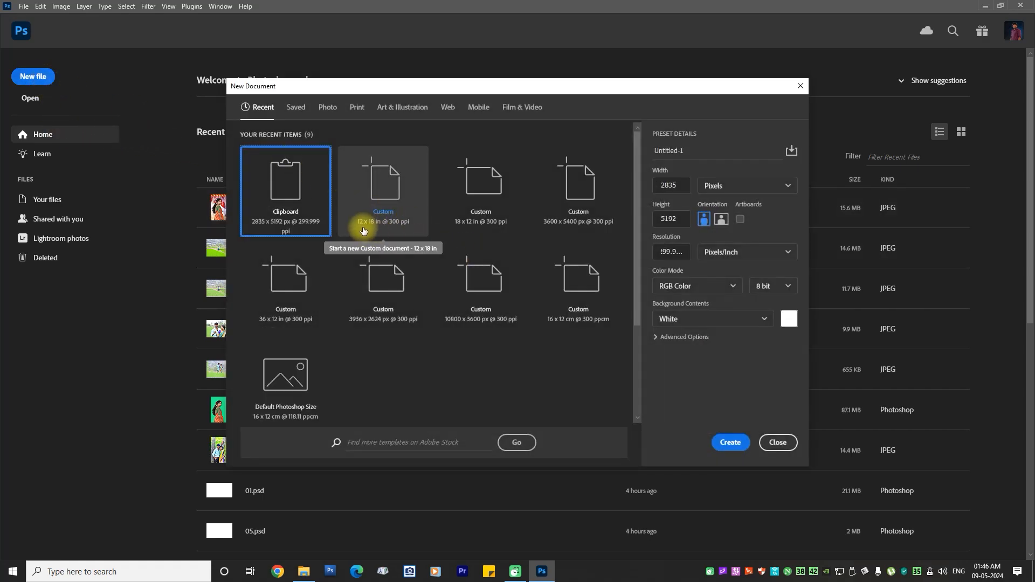
left_click(381, 228)
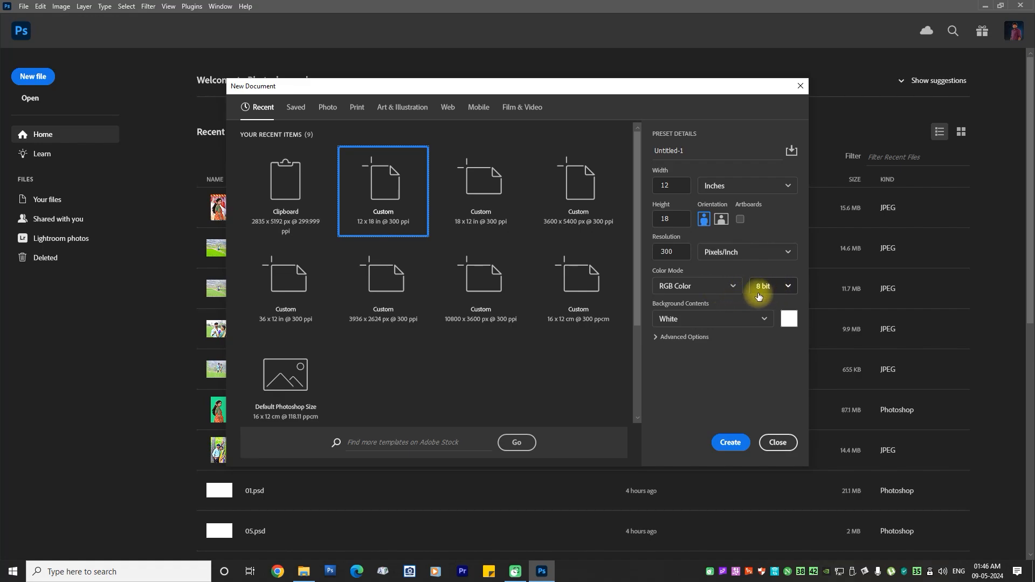
left_click(730, 443)
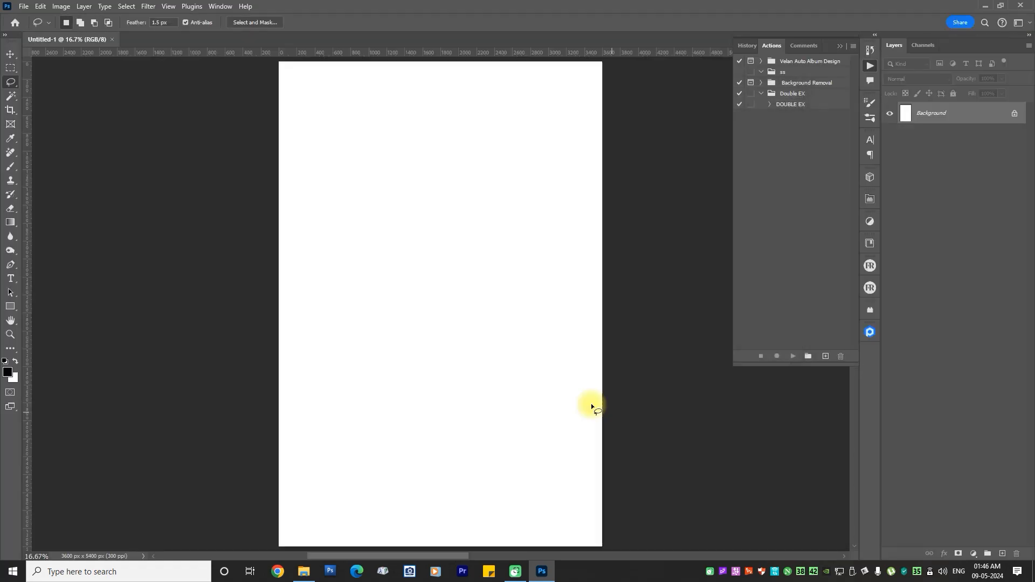
- Place the DSC_0144 photo from the folder into the blank document and enlarge it proportionally to about 138% to cover the page
scroll(558, 373, "down", 2)
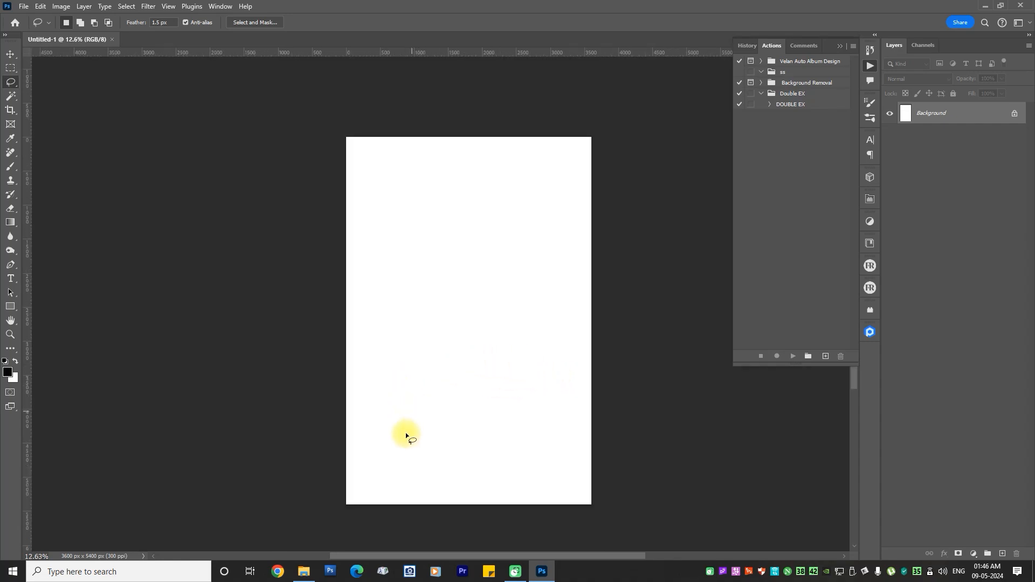
left_click(305, 573)
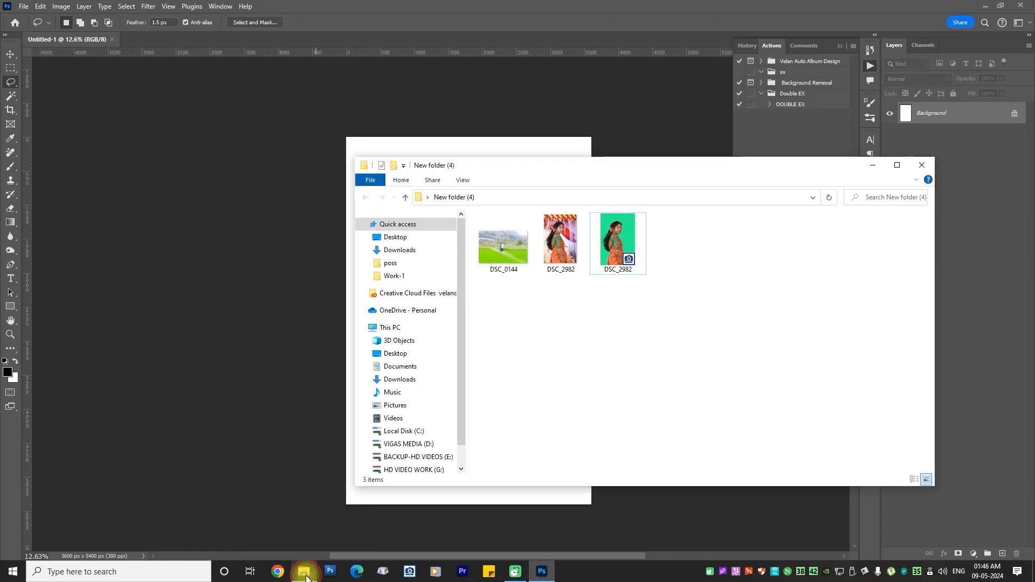
left_click_drag(596, 170, 761, 239)
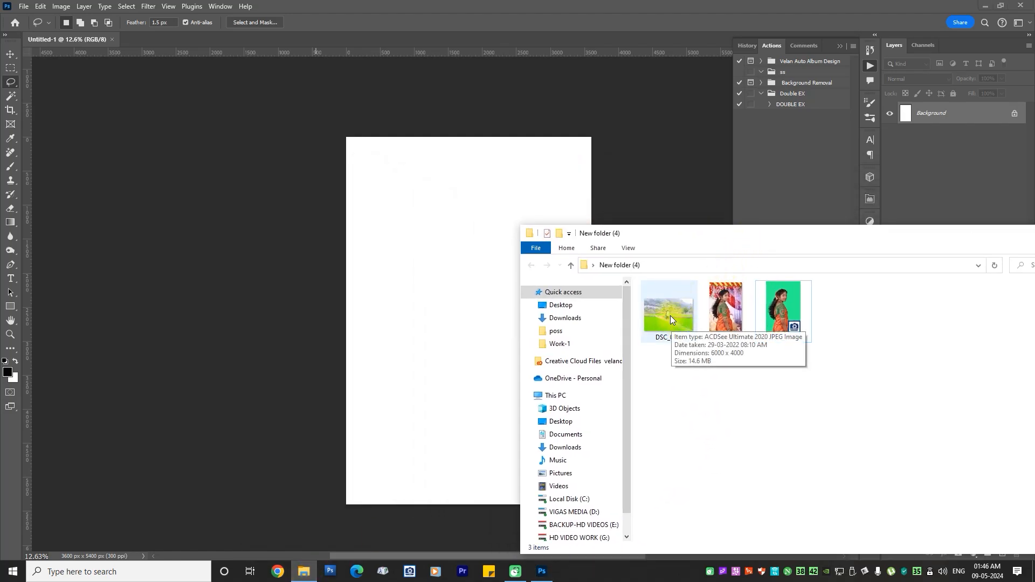
left_click_drag(671, 315, 458, 382)
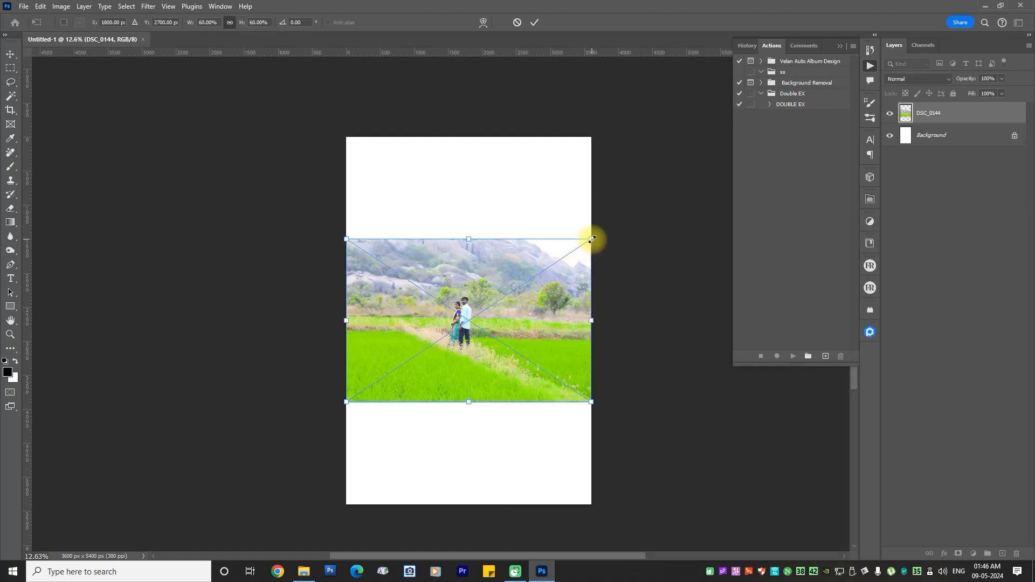
left_click_drag(592, 239, 744, 122)
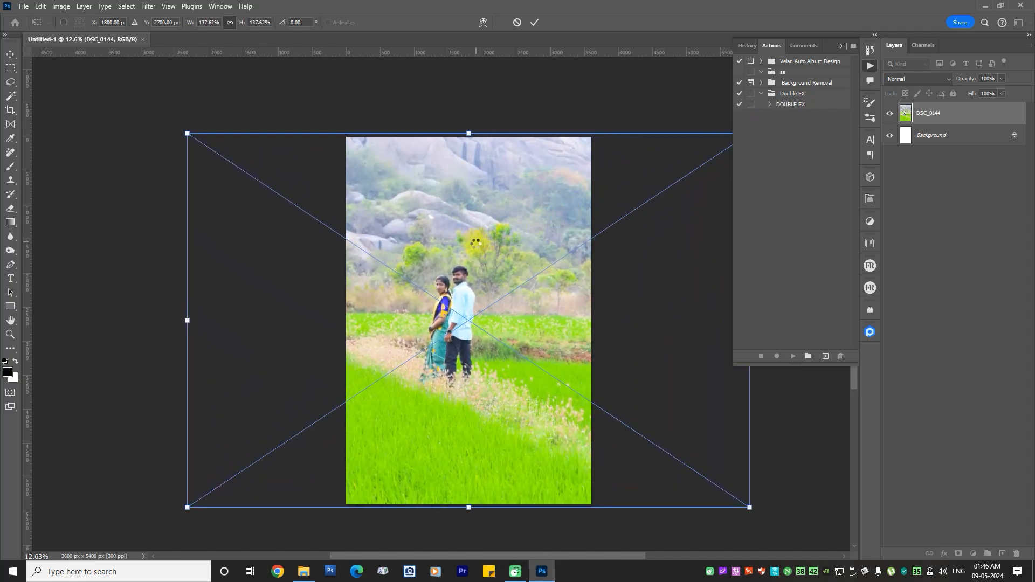
key("Return")
key("l")
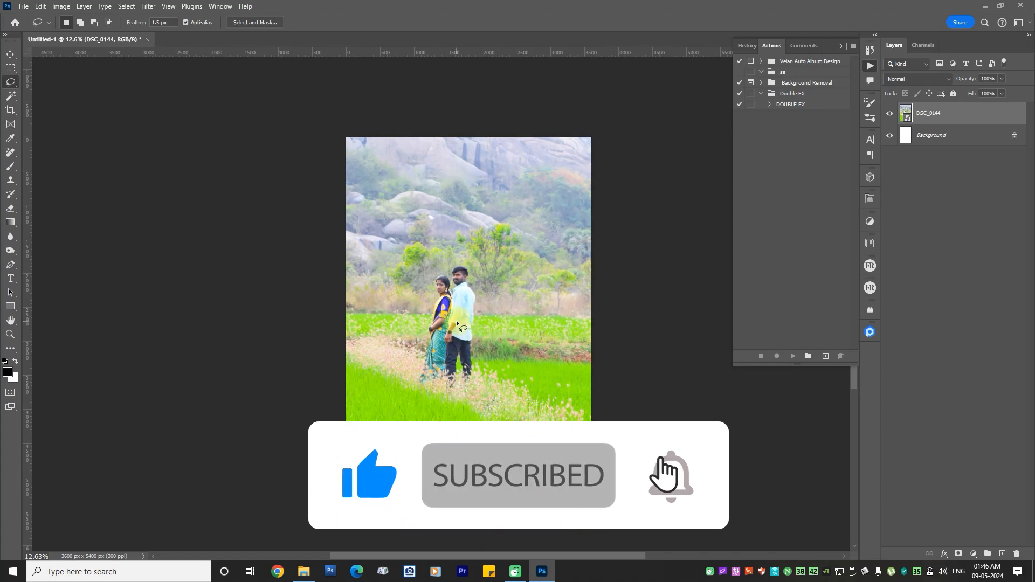
- Shift the placed couple photo and scale it up to about 162%, keeping the couple near the page centre and the page covered
key("v")
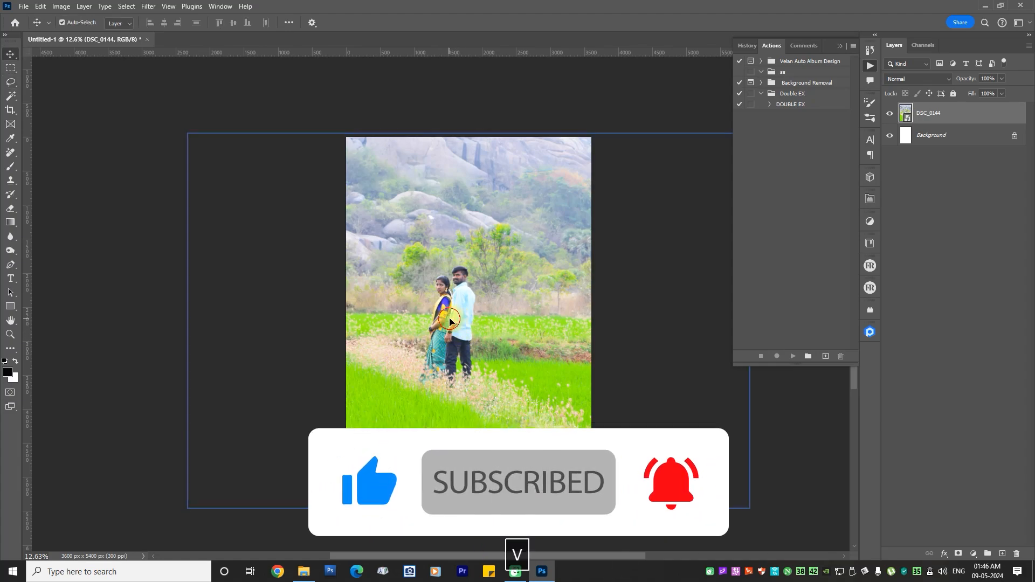
left_click_drag(449, 321, 464, 327)
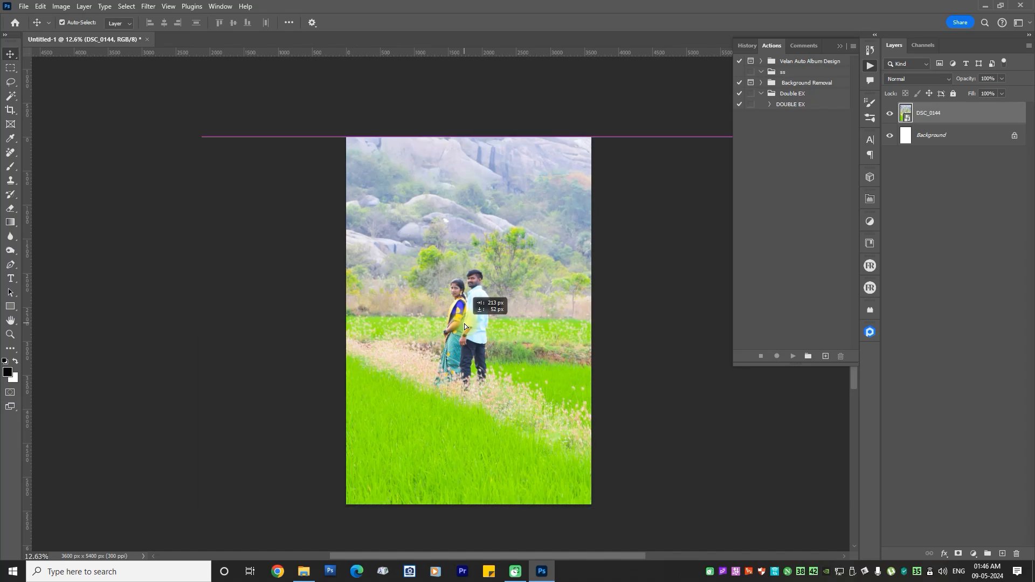
key("ctrl+t")
scroll(464, 324, "down", 2)
left_click_drag(670, 195, 708, 172)
left_click_drag(457, 282, 456, 303)
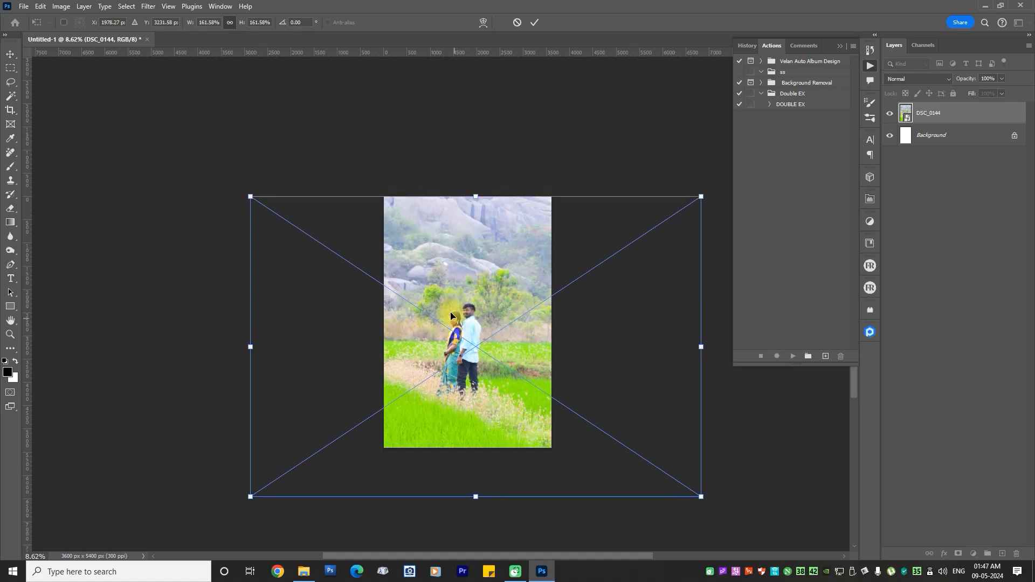
double_click(463, 314)
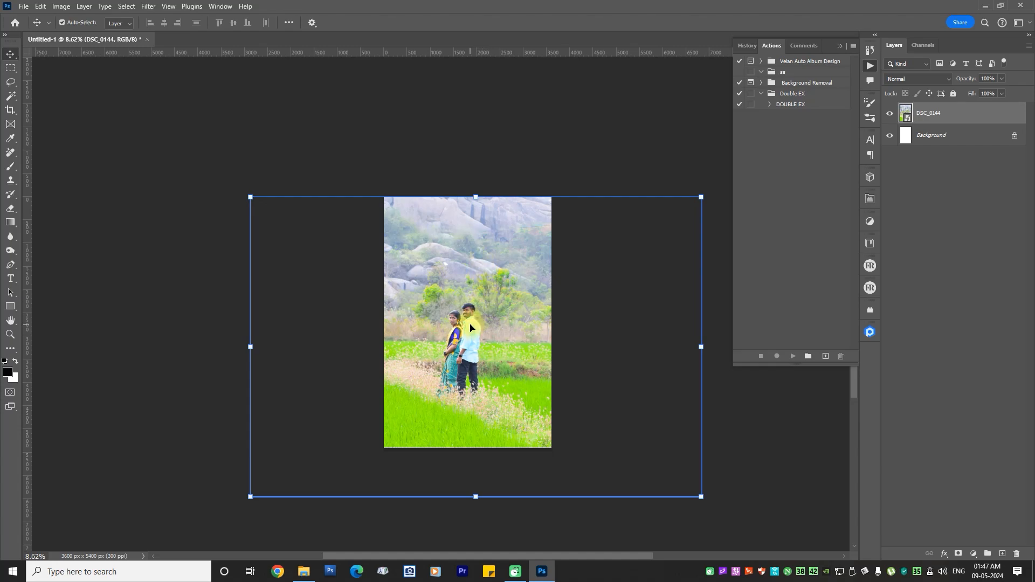
- Duplicate the DSC_0144 layer and set the opacity of the original layer below the copy to 20%
scroll(470, 329, "up", 2)
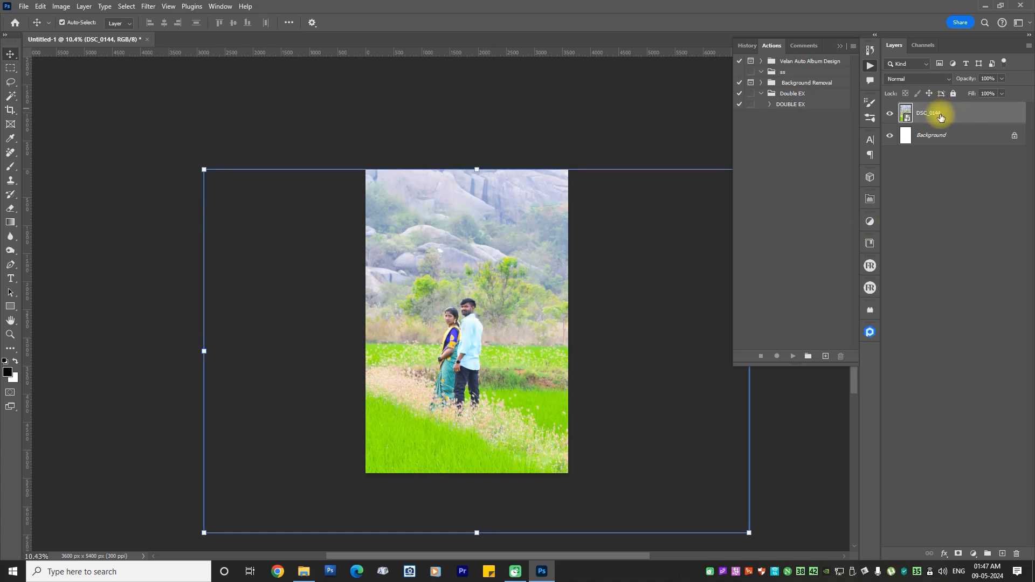
key("ctrl+j")
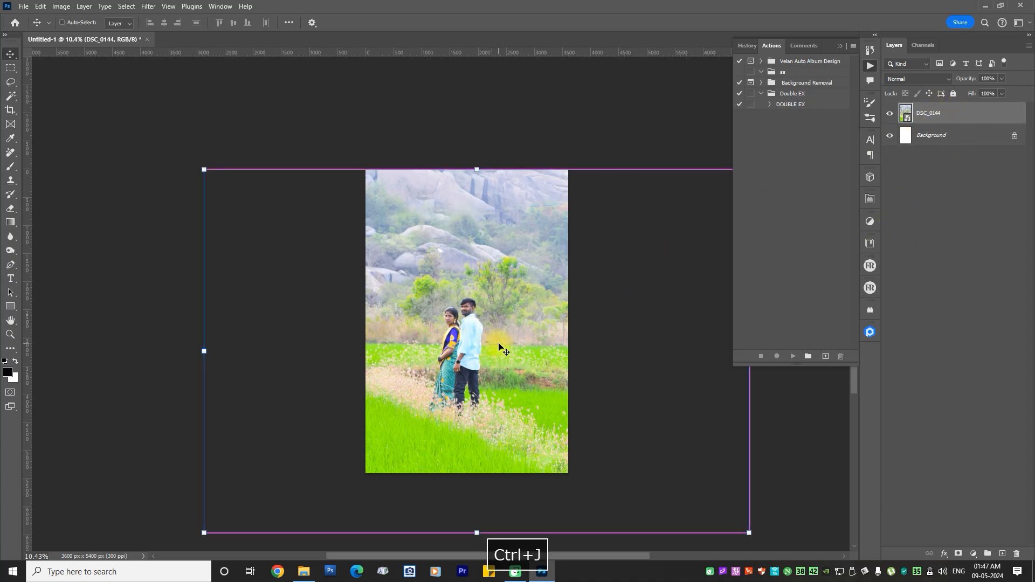
left_click(940, 138)
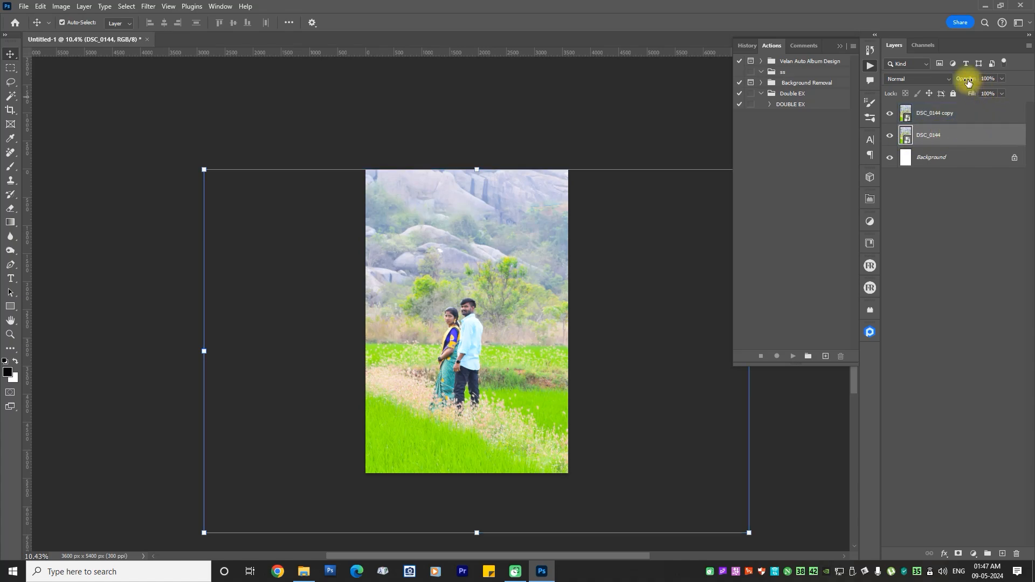
left_click_drag(967, 81, 922, 81)
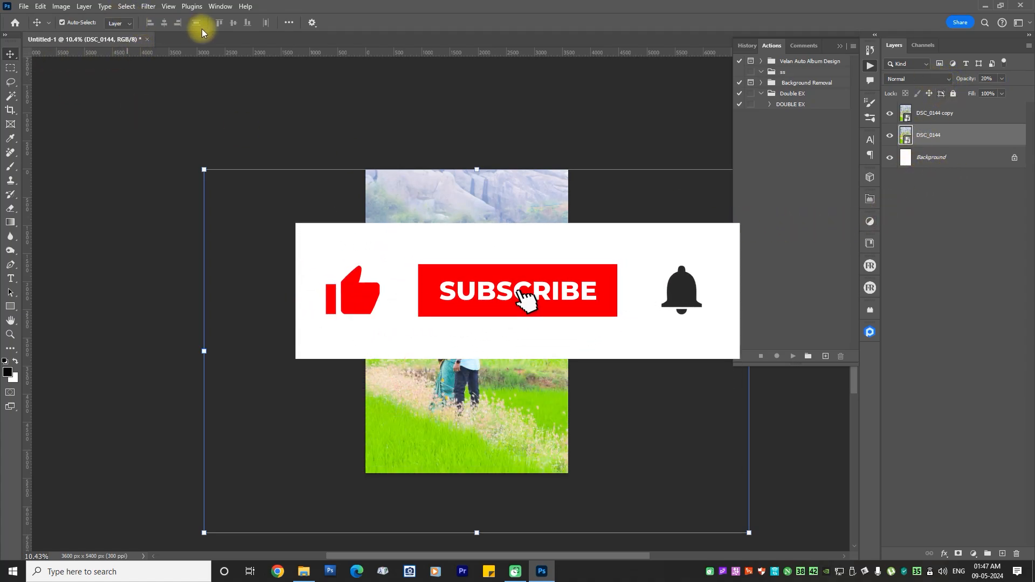
- Apply a Gaussian Blur with a radius of 10 pixels to the original DSC_0144 layer
left_click(147, 8)
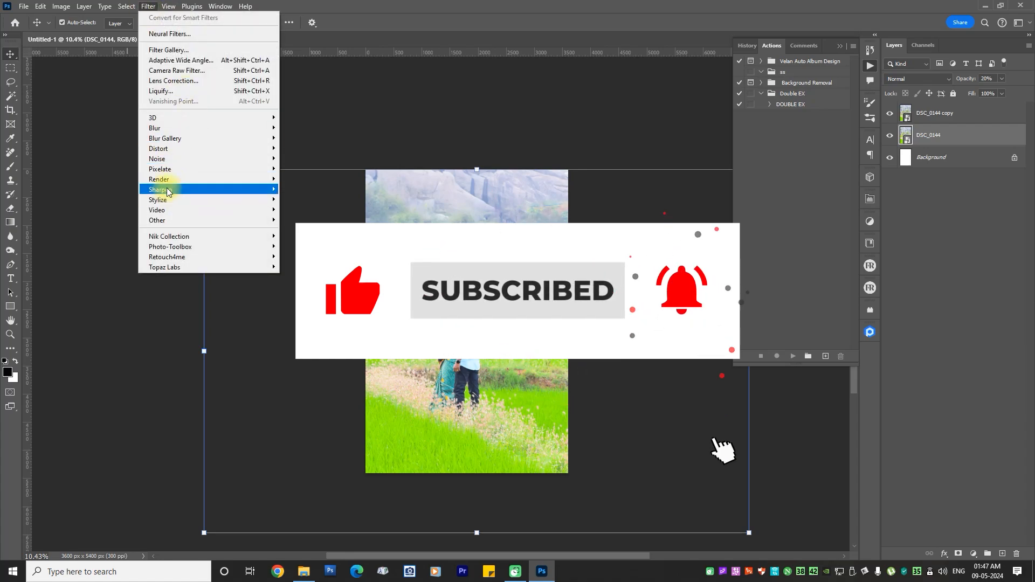
mouse_move(156, 128)
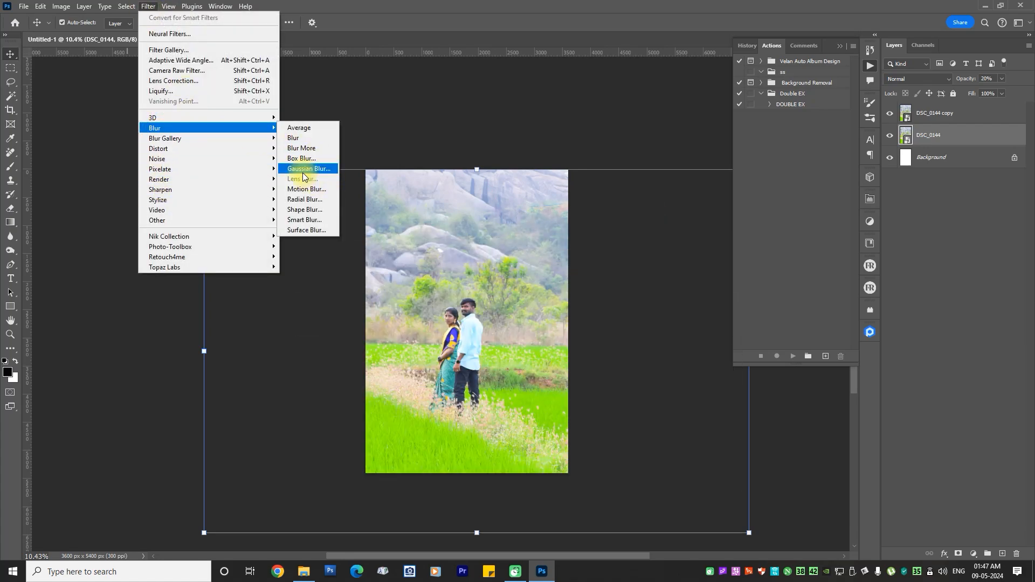
left_click(303, 171)
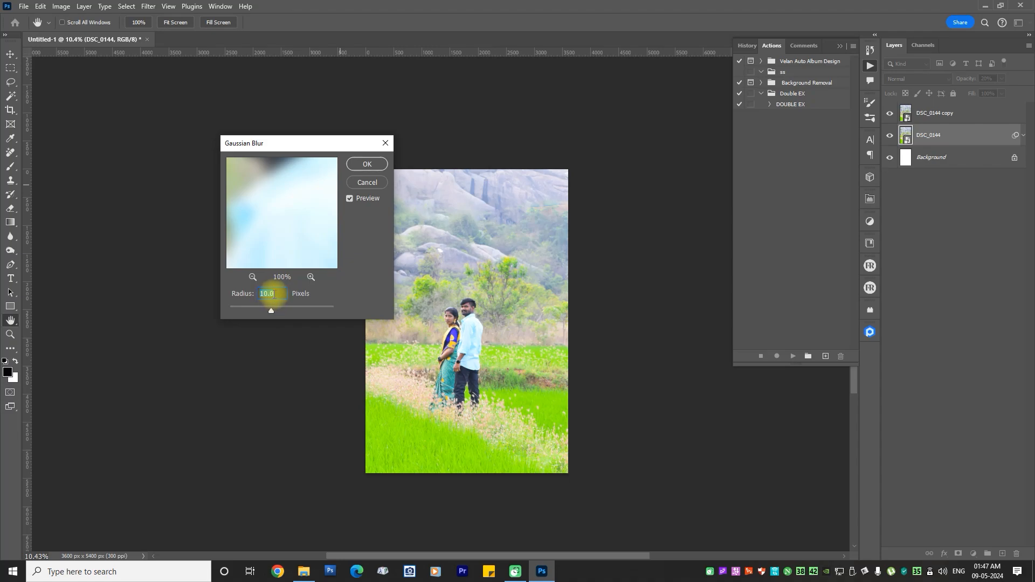
left_click_drag(276, 294, 258, 294)
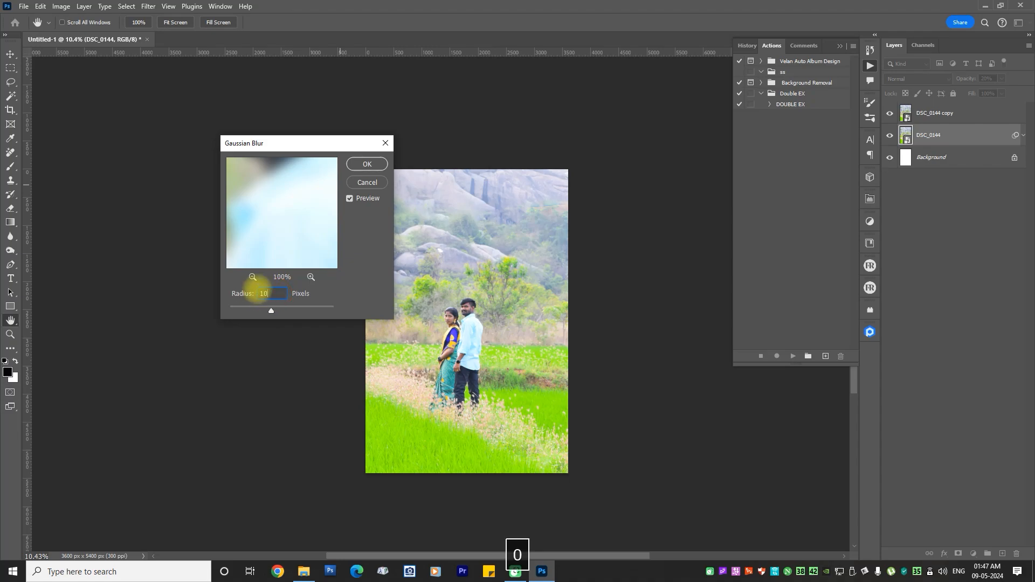
left_click(365, 165)
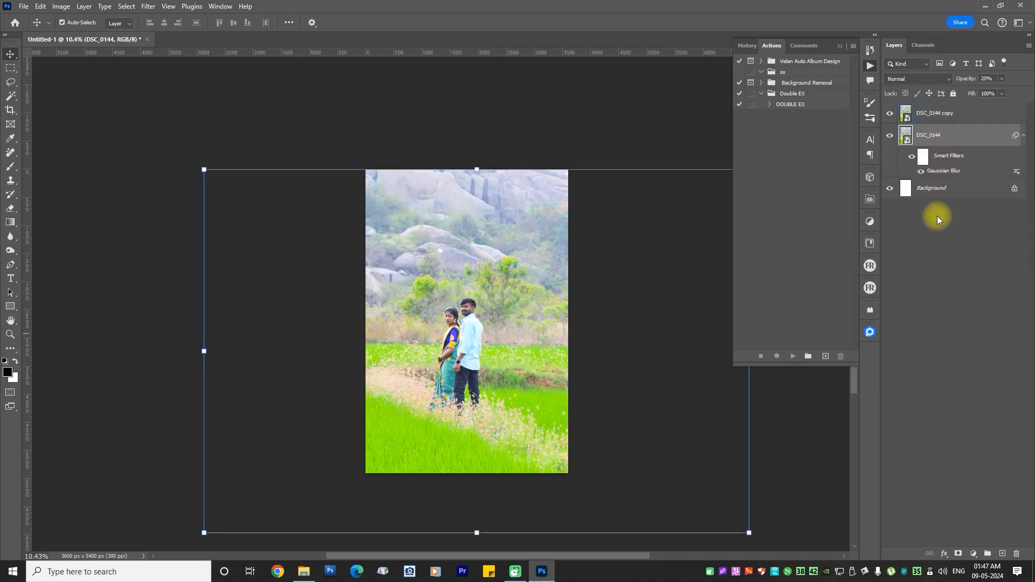
- Make the DSC_0144 copy layer active and open the DSC_2982 JPEG from the folder as a separate document
left_click(938, 120)
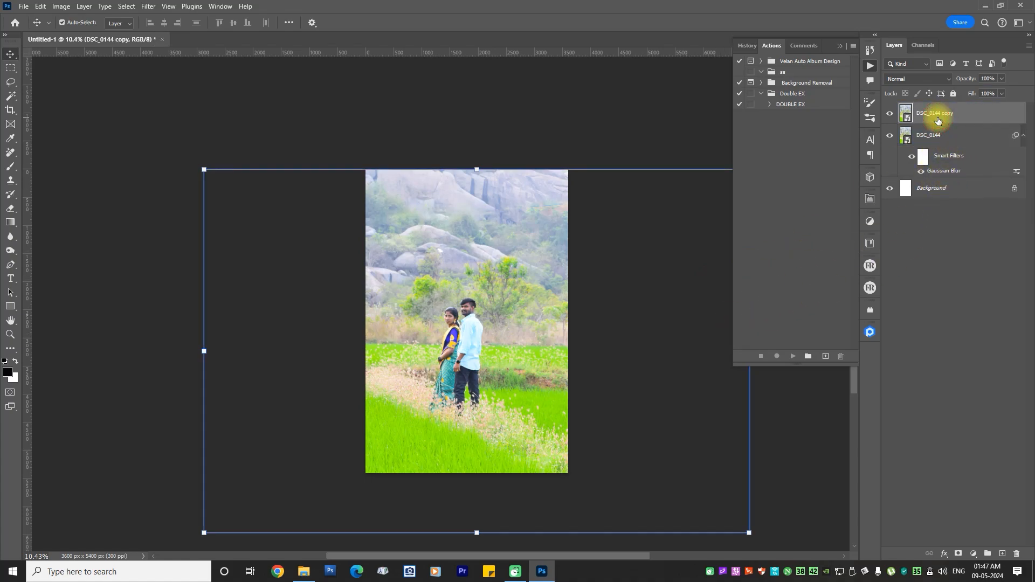
scroll(447, 420, "up", 2)
left_click(304, 571)
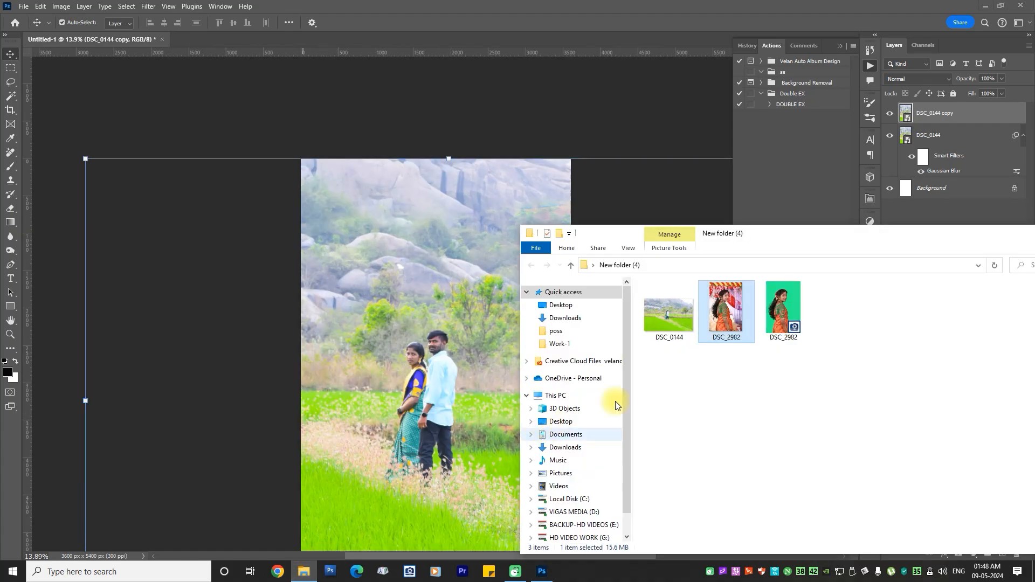
left_click_drag(725, 310, 555, 41)
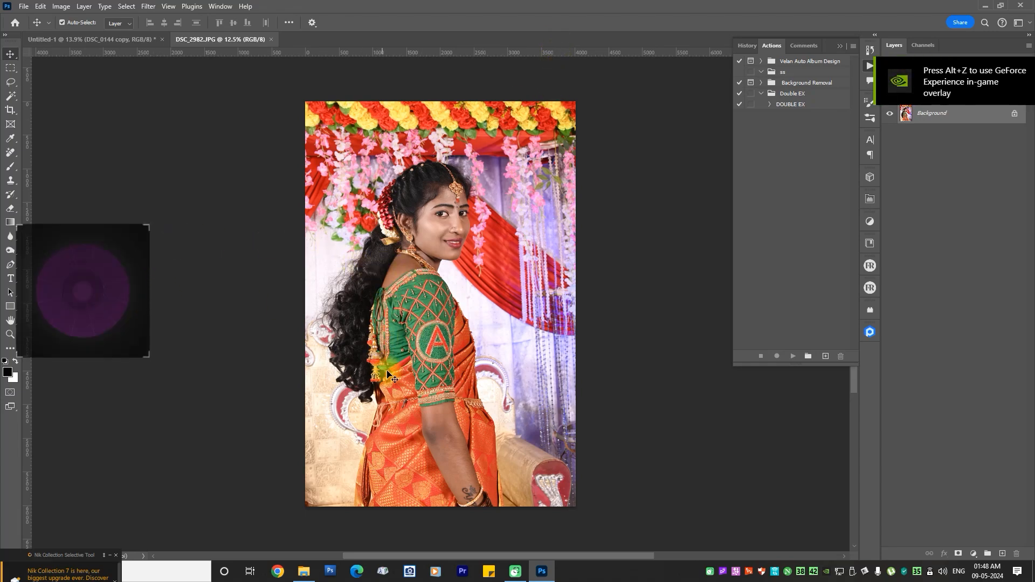
- Select the woman in DSC_2982 as the subject and feather the selection by 1.5 pixels
left_click(12, 96)
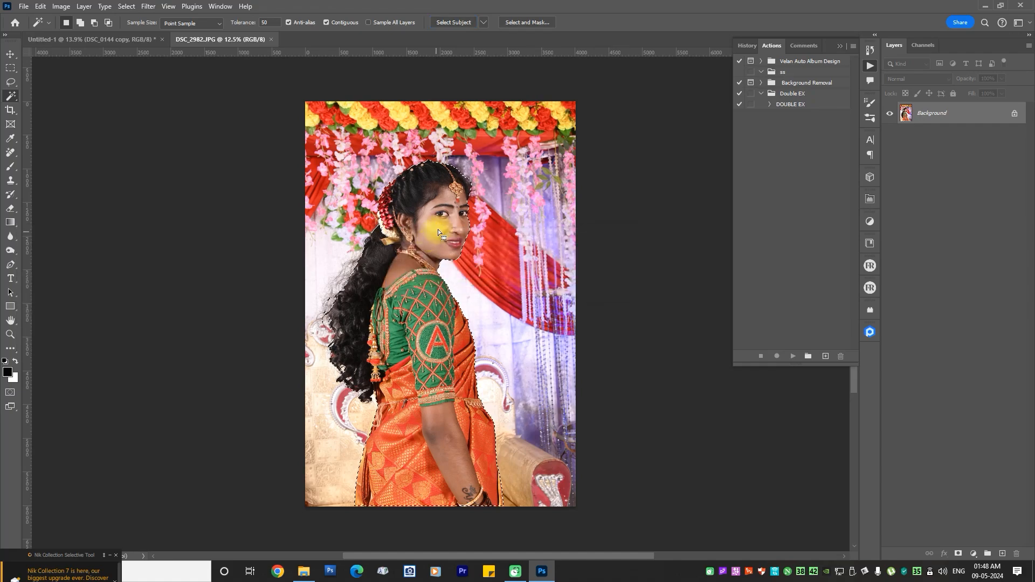
scroll(425, 224, "up", 1)
scroll(418, 226, "up", 2)
scroll(414, 228, "down", 1)
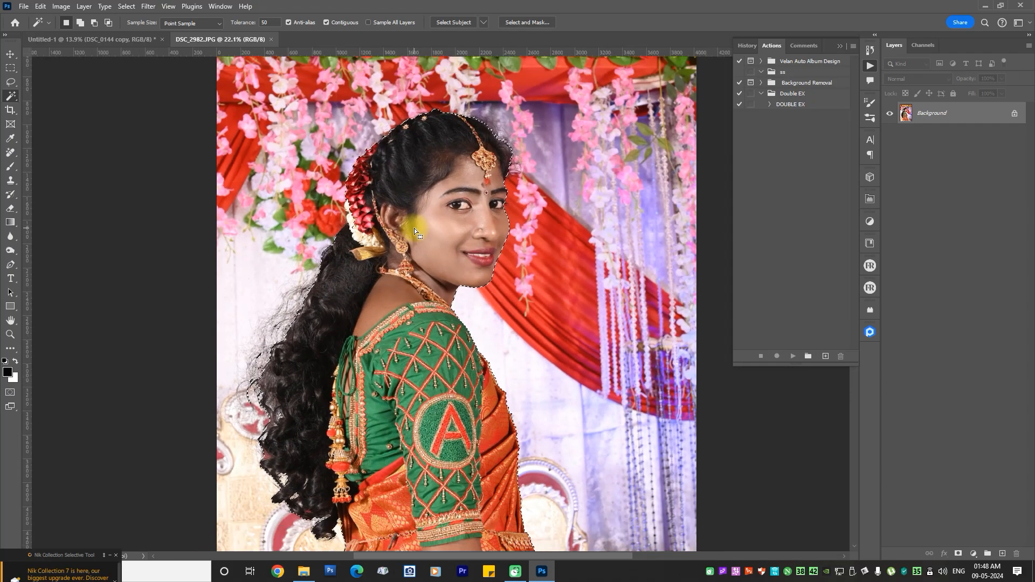
key("ctrl+alt+d")
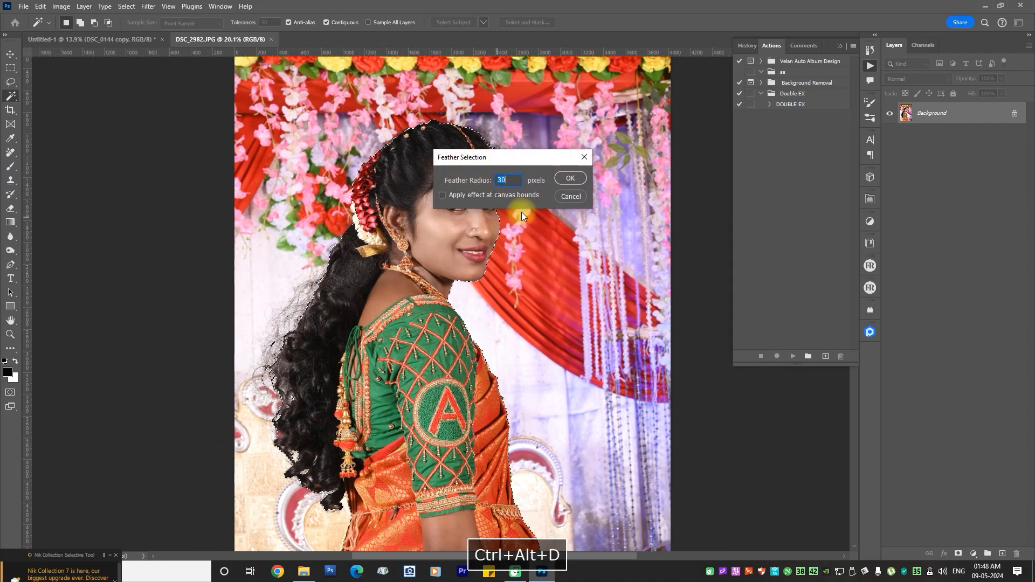
type("1.5")
key("Return")
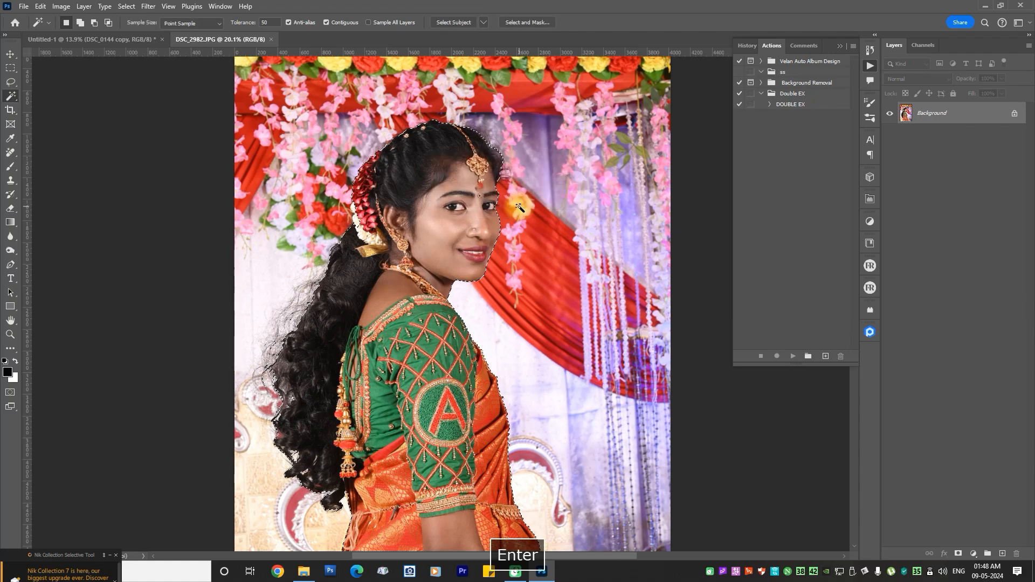
- Open Refine Edge for the woman's selection and enable Decontaminate Colors at 50% with output to New Layer with Layer Mask
scroll(410, 235, "down", 2)
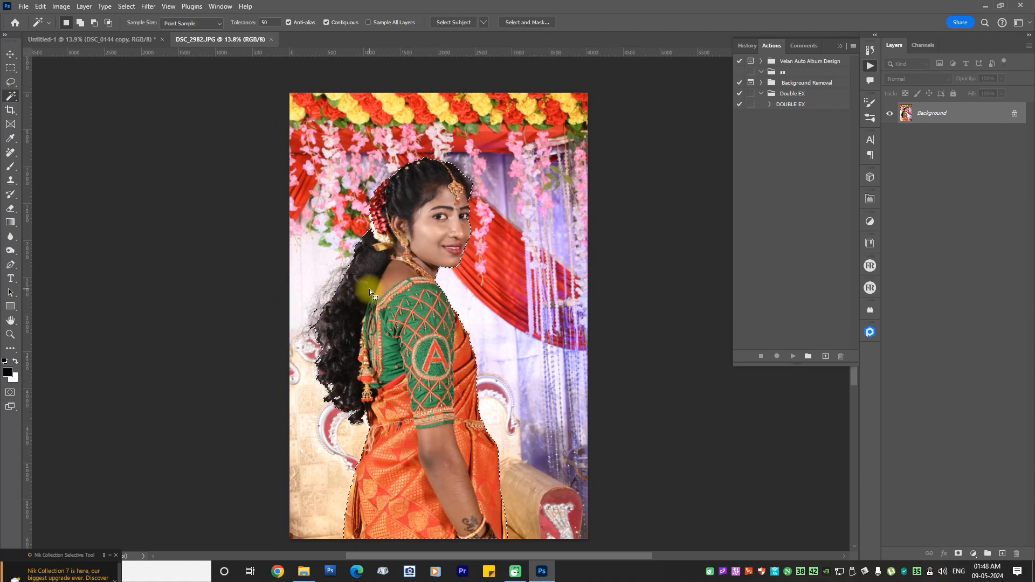
left_click(130, 7)
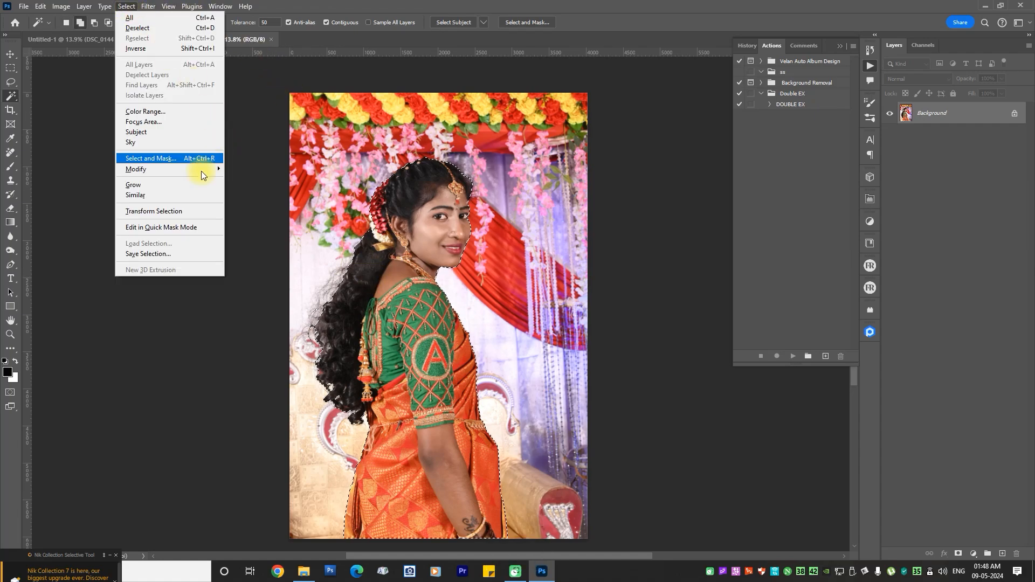
left_click(166, 159, "shift")
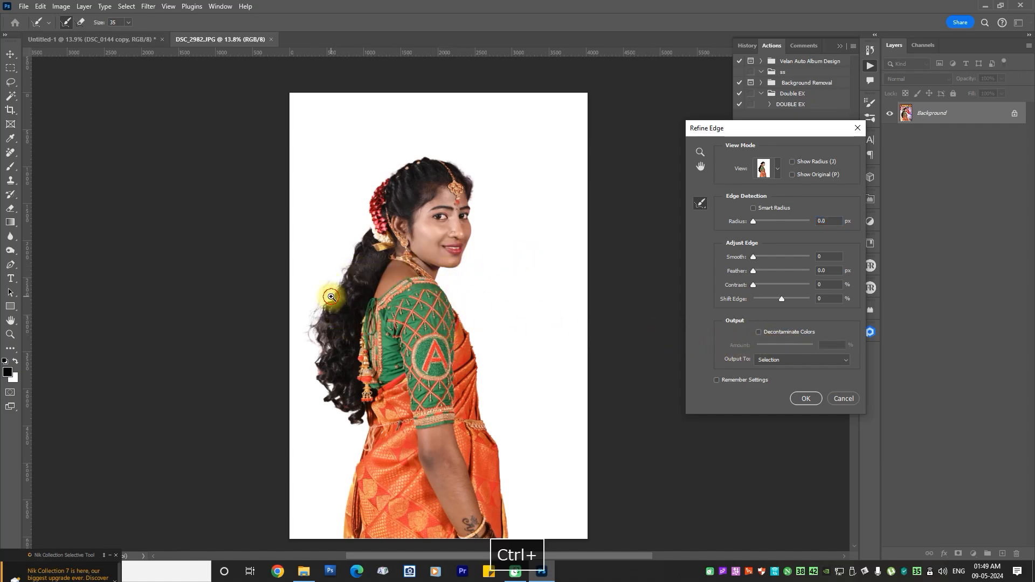
key("ctrl+plus")
key("ctrl+plus")
key("space")
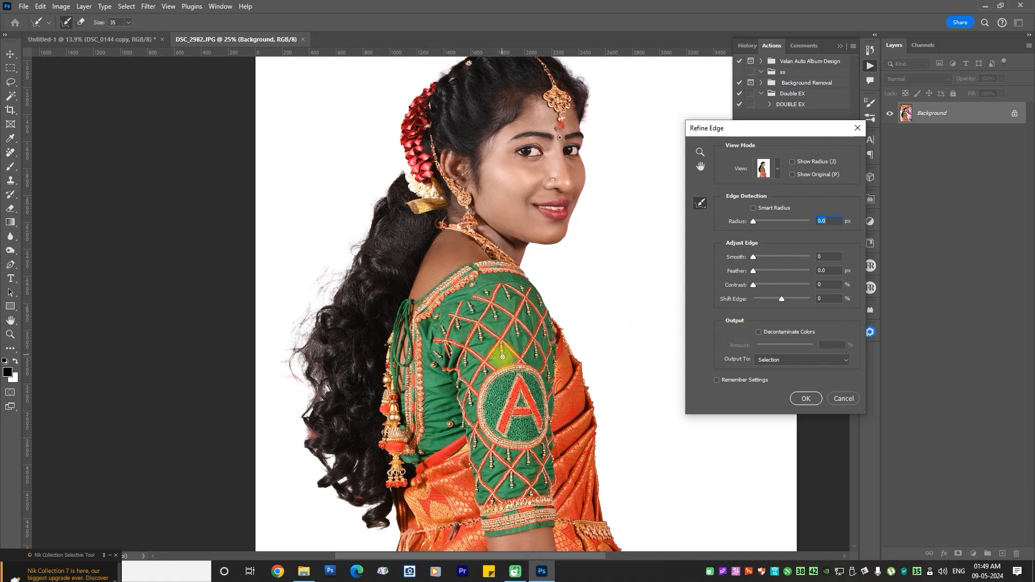
key("space")
left_click(435, 352, "alt")
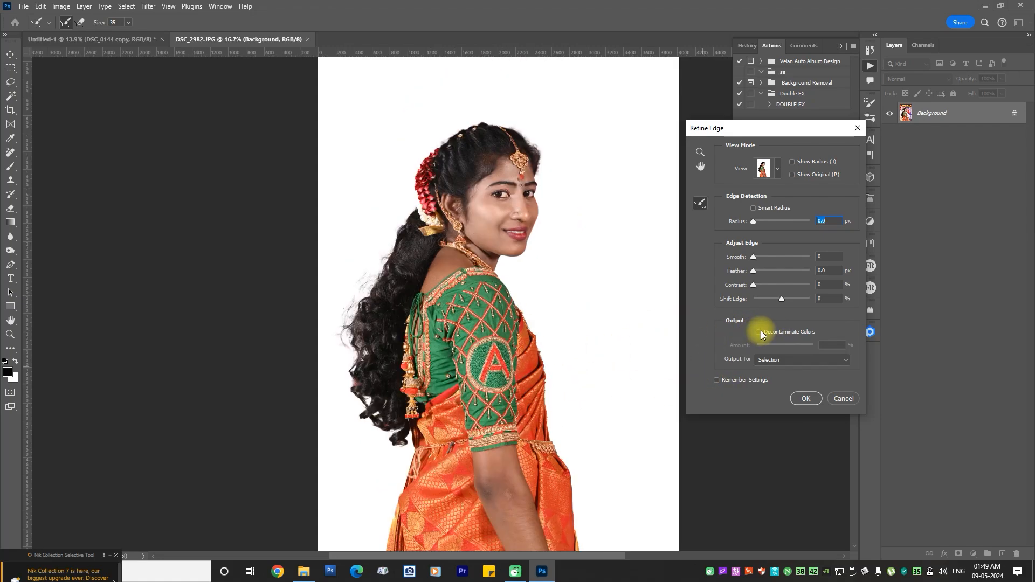
left_click(759, 332)
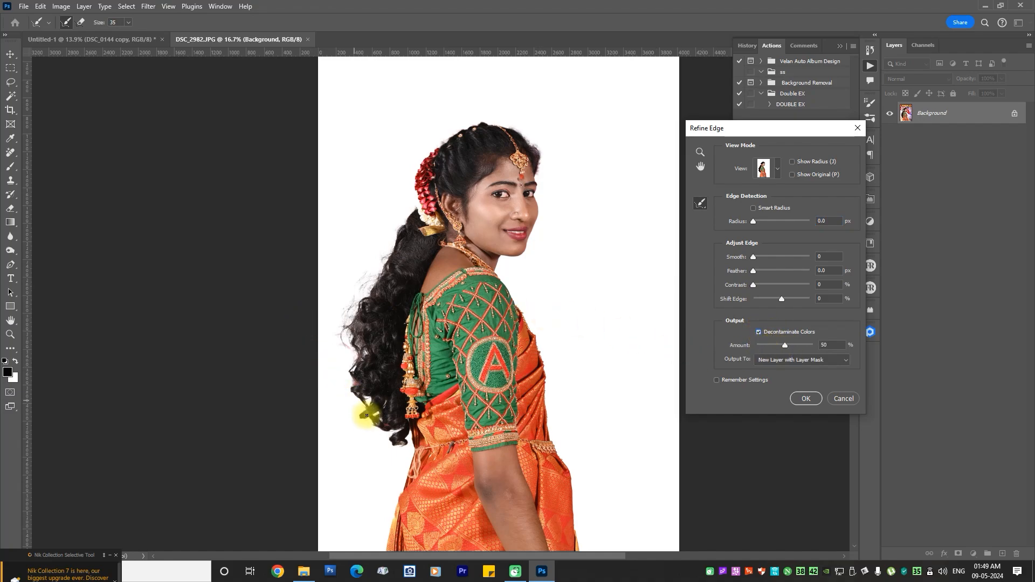
- Refine the woman's curly hair edges with the Refine Radius brush at size 300 and output the cut-out as a layer
scroll(366, 415, "up", 2)
key("bracketright")
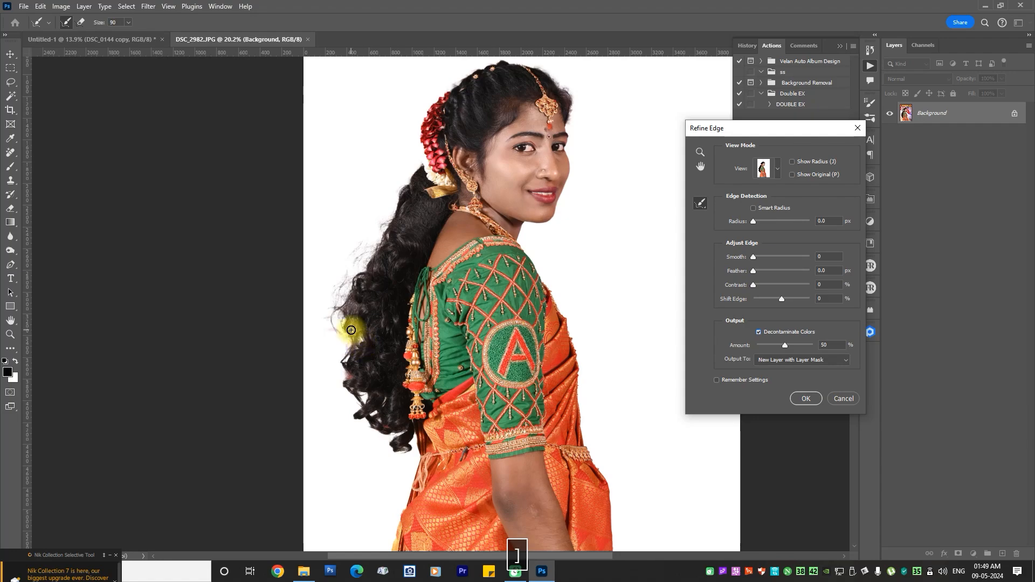
key("bracketright")
key("bracketright")
key("bracketright")
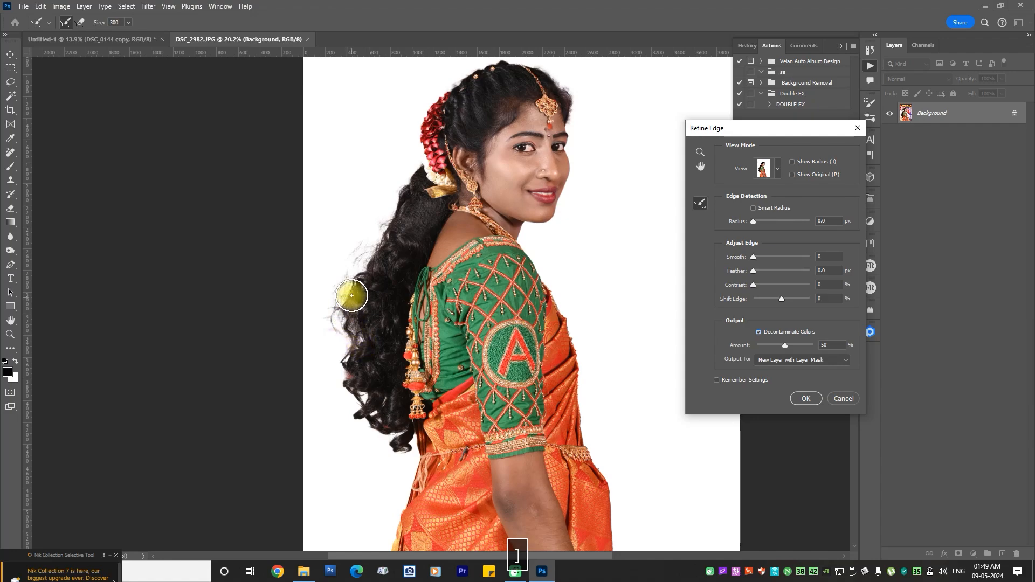
mouse_move(341, 359)
left_mouse_down()
mouse_move(382, 430)
mouse_move(407, 444)
left_mouse_up()
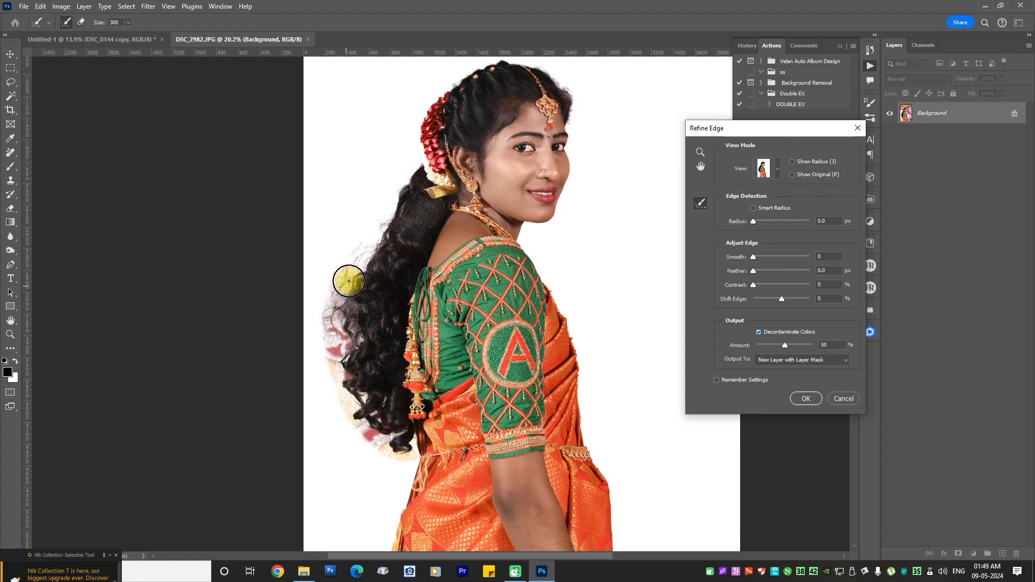
mouse_move(346, 277)
left_mouse_down()
mouse_move(424, 154)
mouse_move(422, 165)
mouse_move(445, 90)
mouse_move(506, 66)
mouse_move(549, 76)
mouse_move(566, 107)
left_mouse_up()
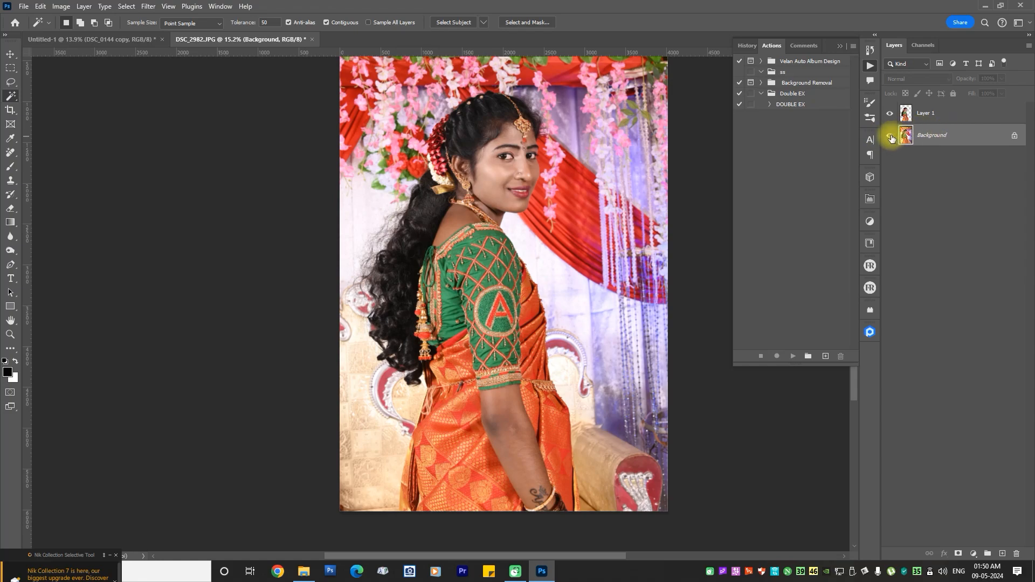
- Hide the Background layer in DSC_2982 and move the Layer 1 cut-out into the Untitled-1 document
left_click(889, 135)
left_click(924, 114)
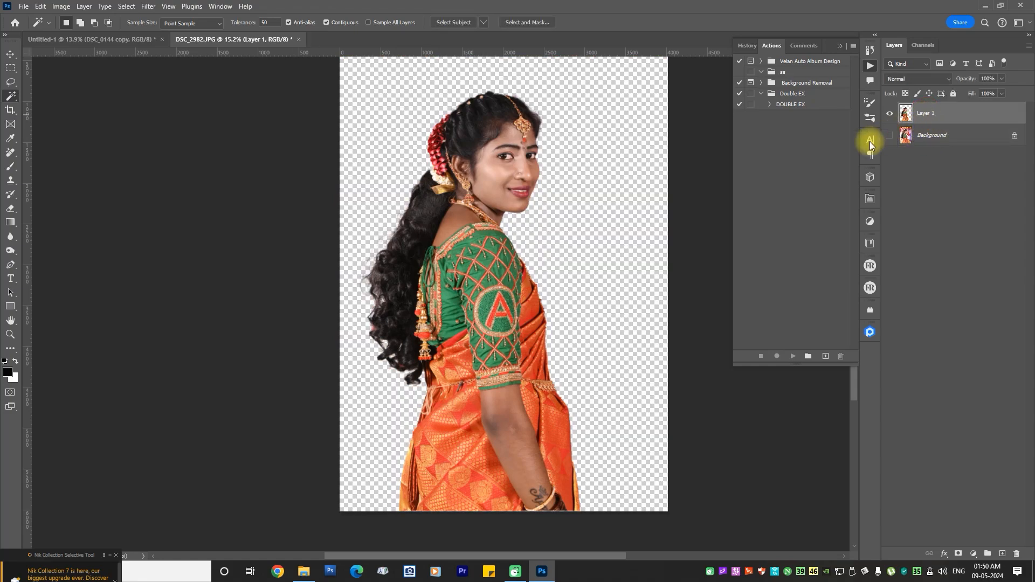
key("v")
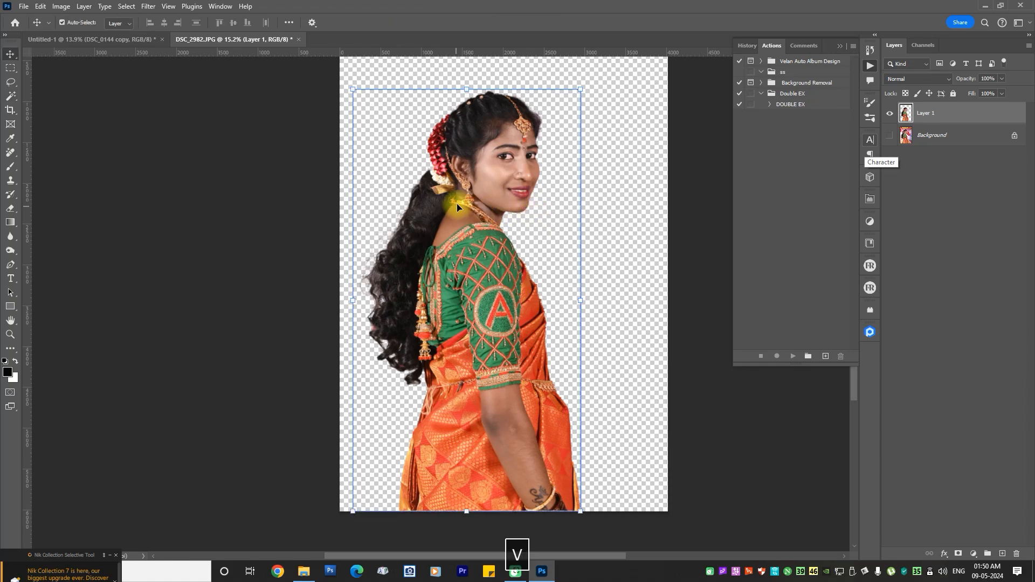
left_click_drag(457, 203, 444, 316)
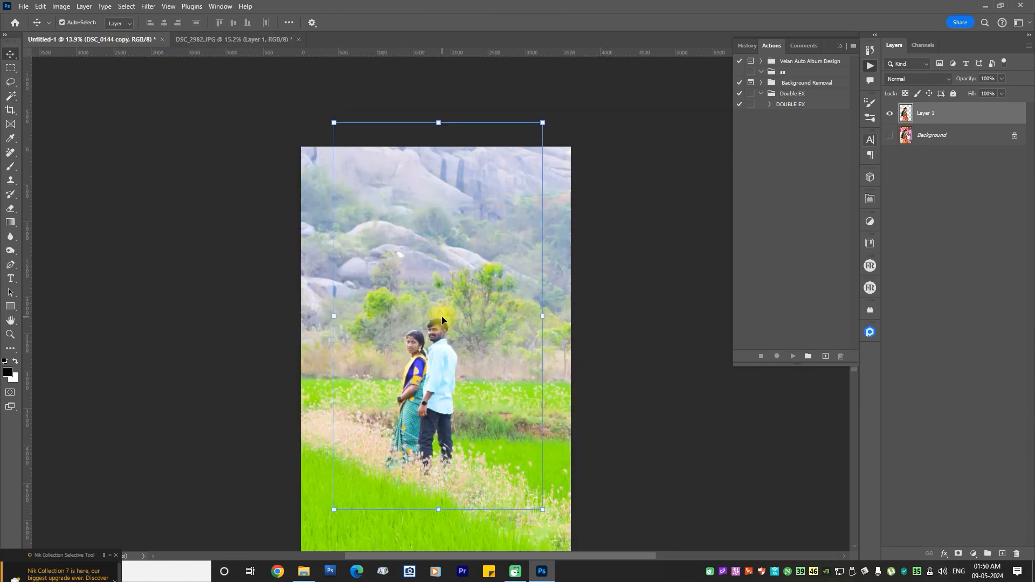
- Position the woman's cut-out over the couple photo, filling the canvas height, and scale it to about 102.10%
scroll(445, 315, "down", 3)
left_click_drag(452, 272, 443, 296)
scroll(461, 293, "up", 2)
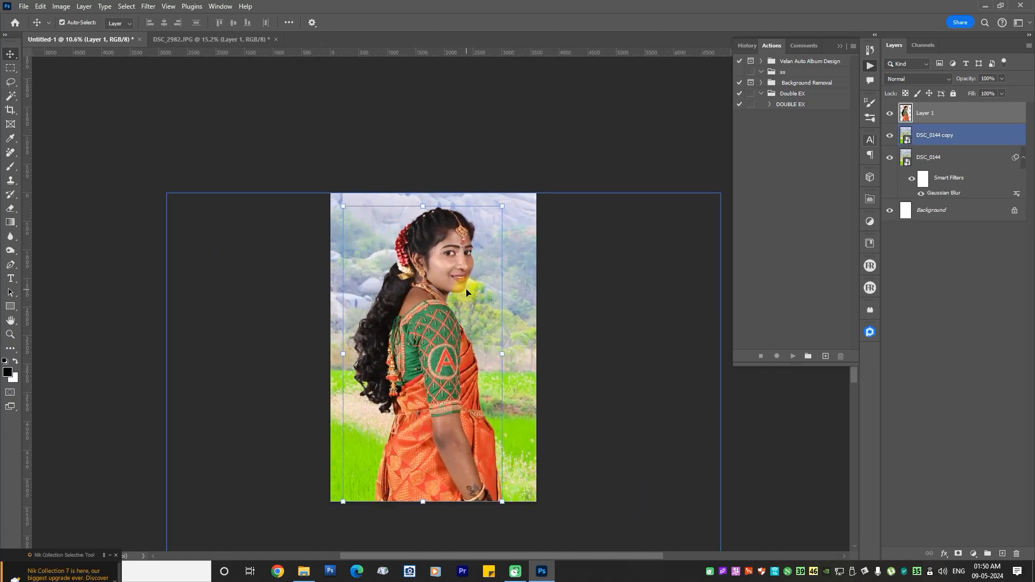
left_click_drag(497, 214, 499, 208)
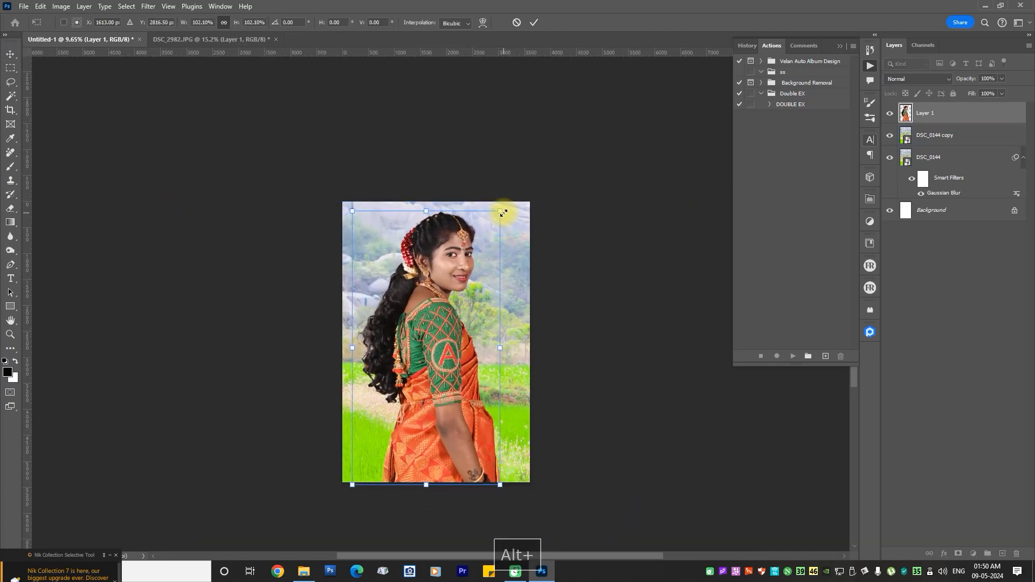
double_click(439, 231)
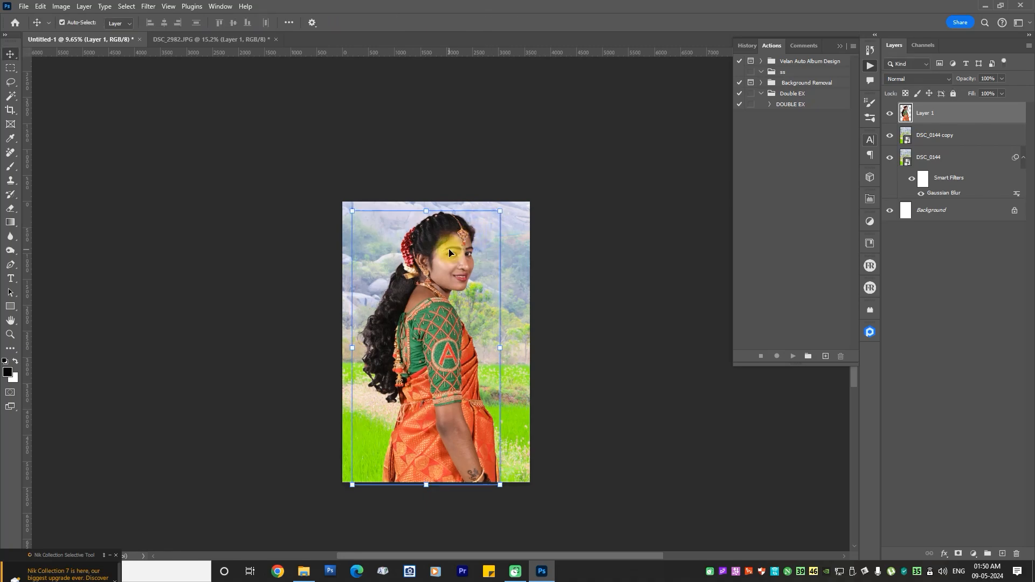
- Convert Layer 1 to a smart object and keep it as the active layer
right_click(939, 113)
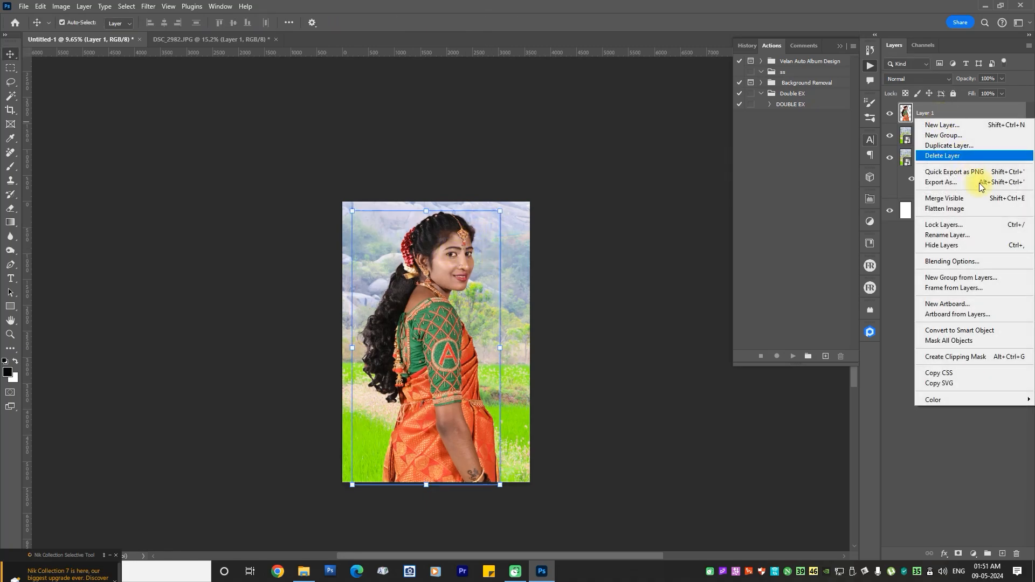
left_click(958, 330)
left_click(947, 145)
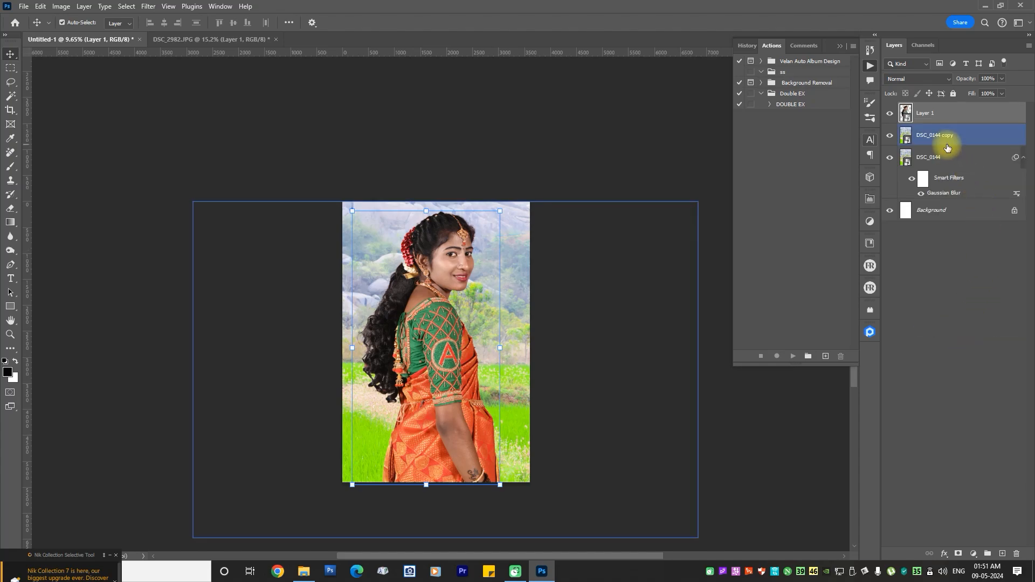
left_click(934, 121)
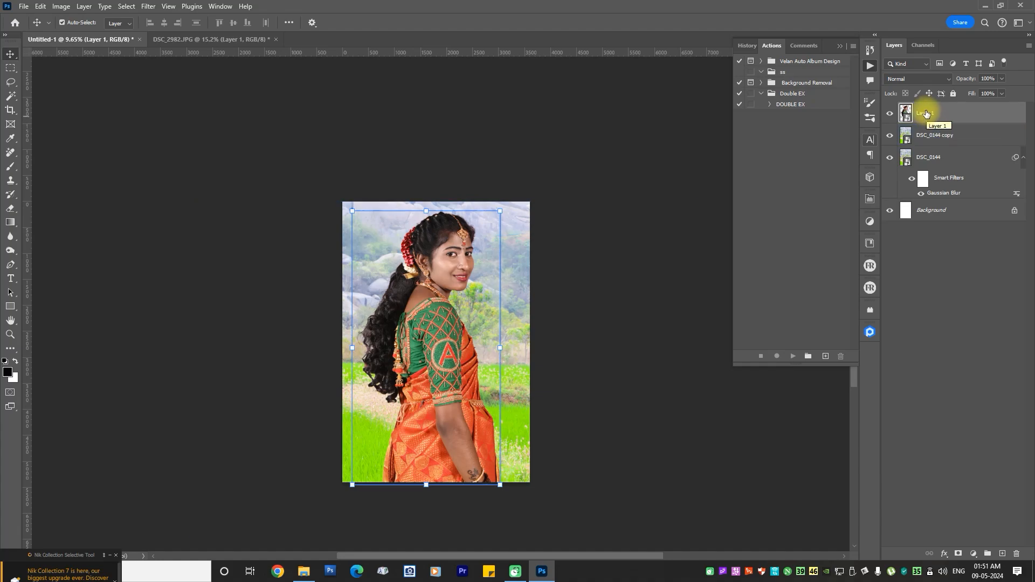
- Place Layer 1 below the DSC_0144 copy layer and clip DSC_0144 copy to it with a clipping mask
left_click_drag(929, 116, 937, 136)
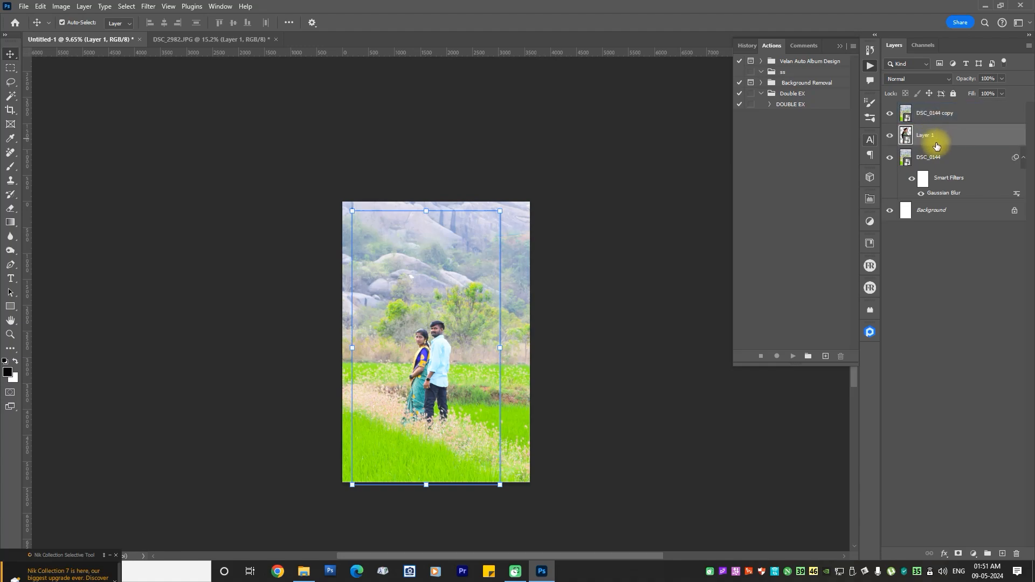
left_click(936, 114)
left_click(931, 115)
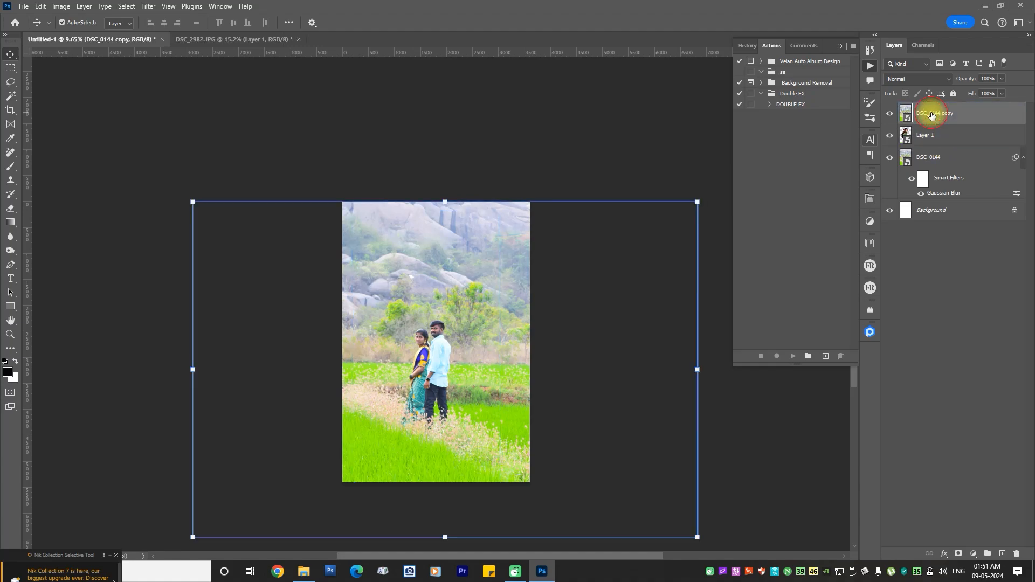
right_click(931, 115)
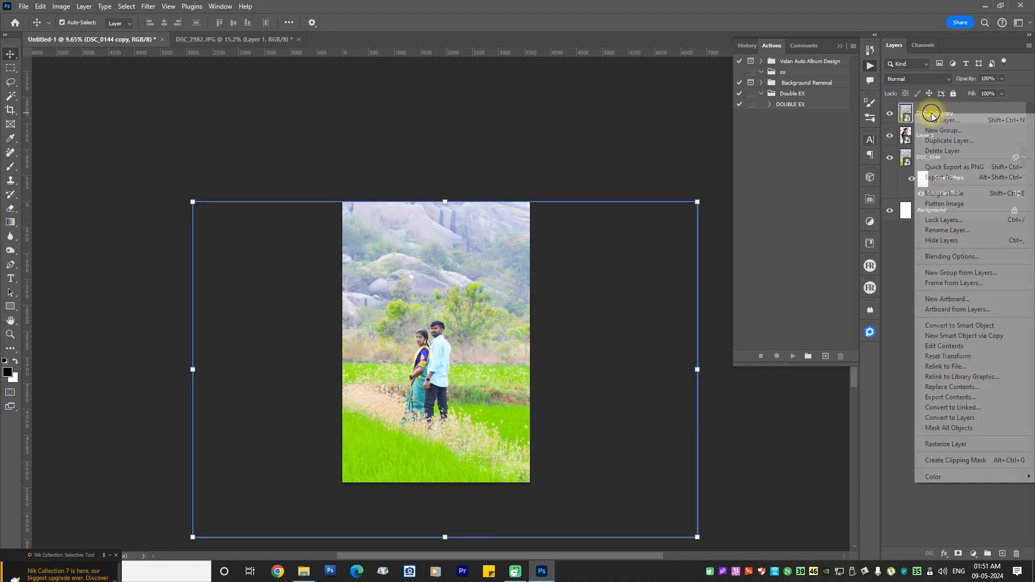
left_click(957, 462)
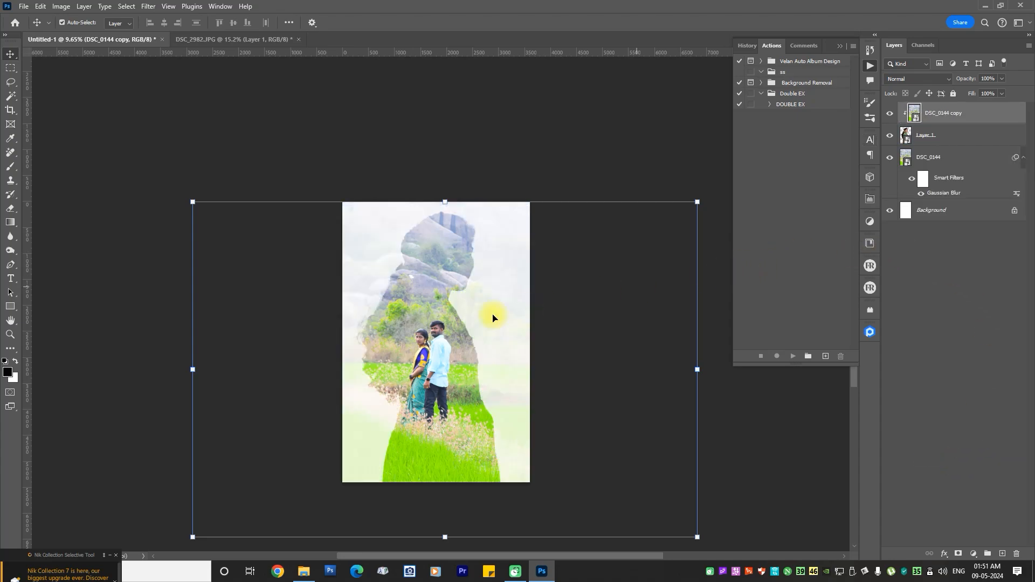
- Duplicate Layer 1 and place the duplicate at the top of the layer stack, above DSC_0144 copy
scroll(437, 323, "up", 3)
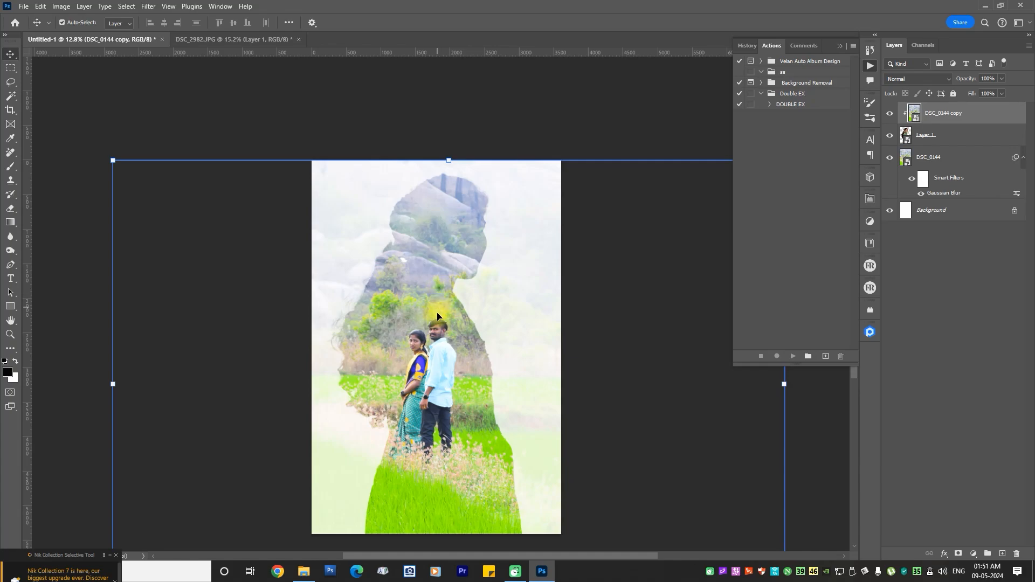
scroll(438, 318, "up", 1)
scroll(439, 324, "down", 2)
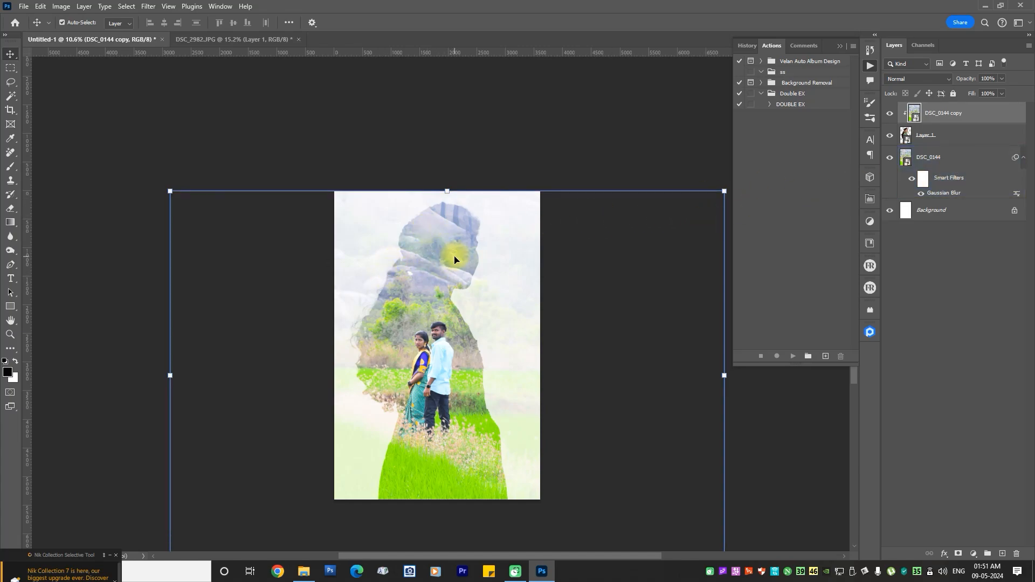
scroll(455, 259, "up", 1)
scroll(454, 259, "down", 2)
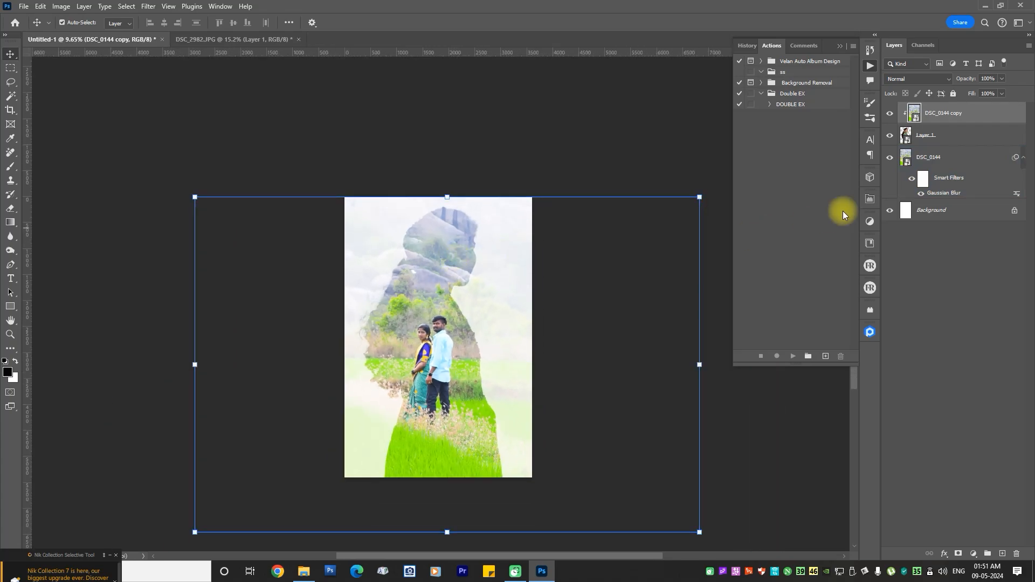
left_click(916, 160)
left_click(924, 142)
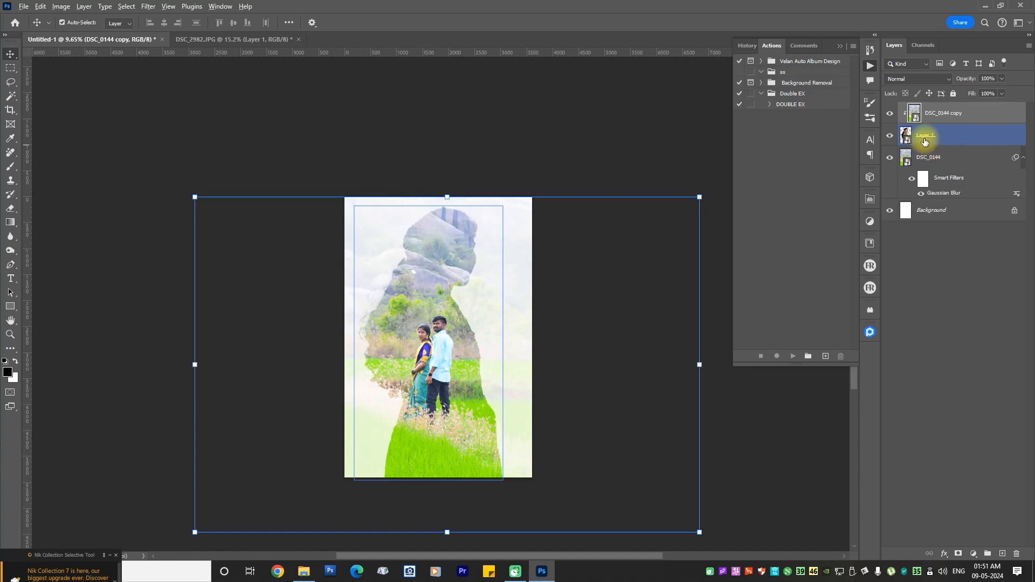
left_click_drag(924, 141, 926, 105, "alt")
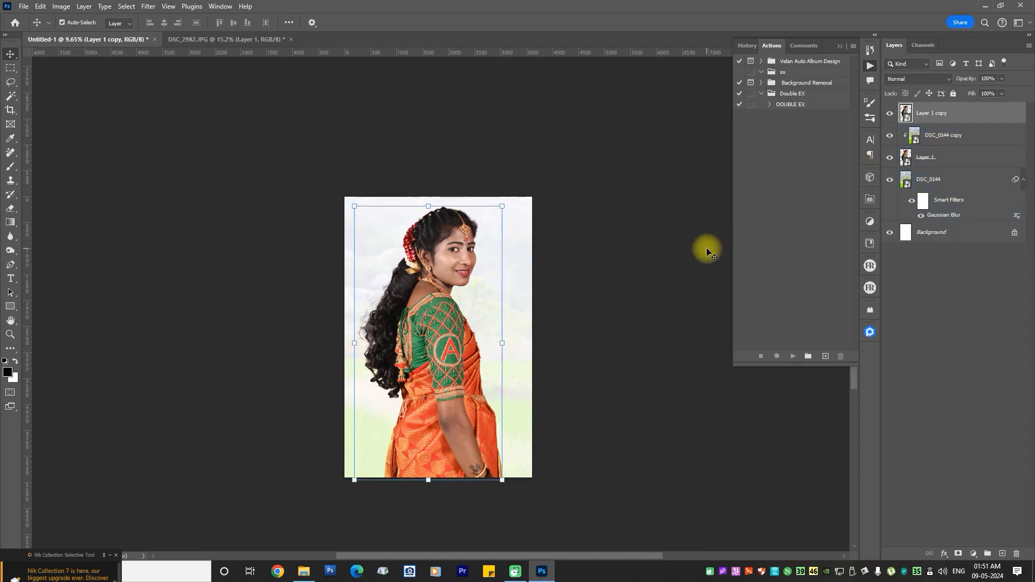
- Add a layer mask to Layer 1 copy, invert it to black, and keep the mask active
scroll(443, 286, "up", 2)
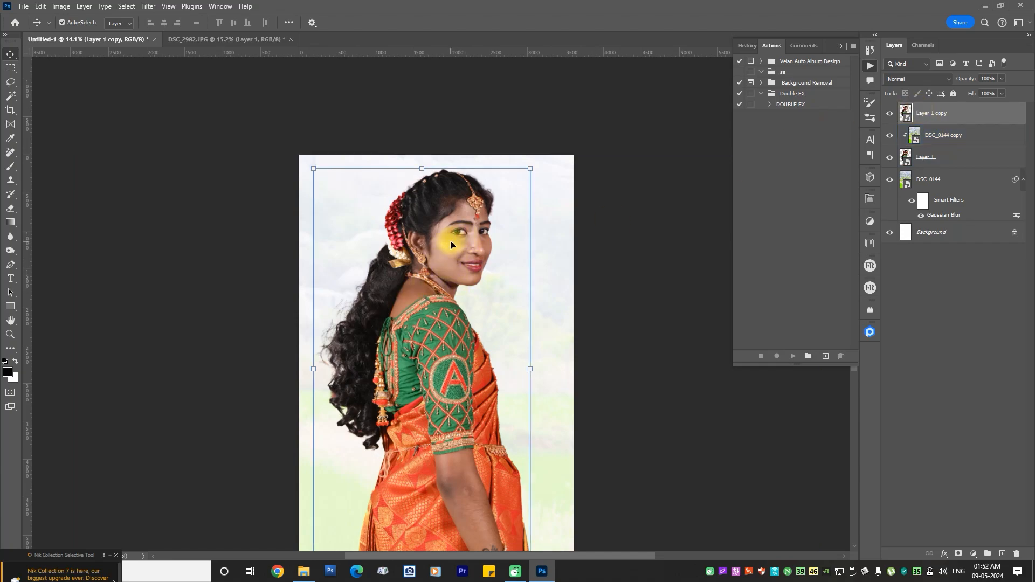
scroll(451, 245, "down", 1)
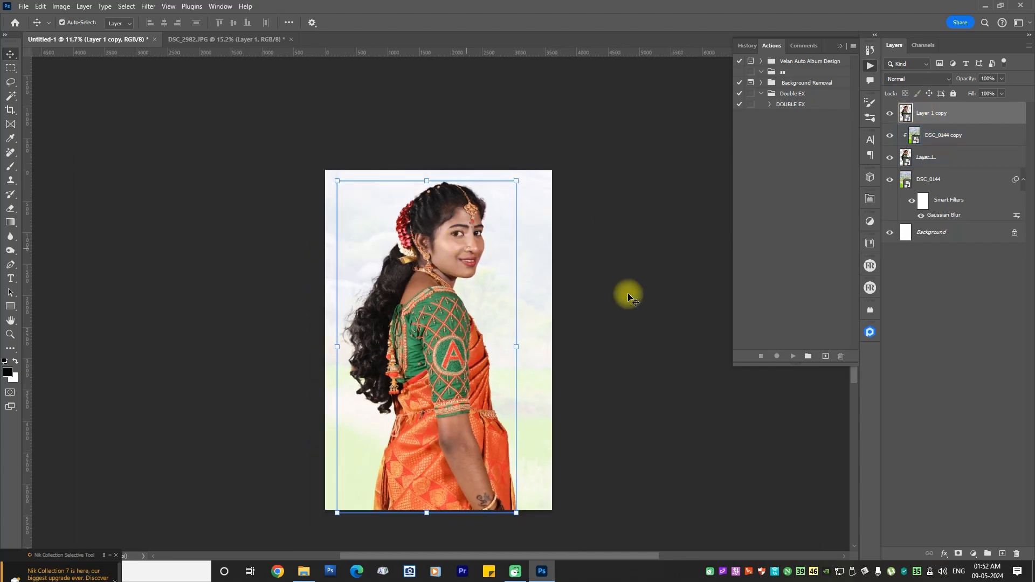
left_click(959, 554)
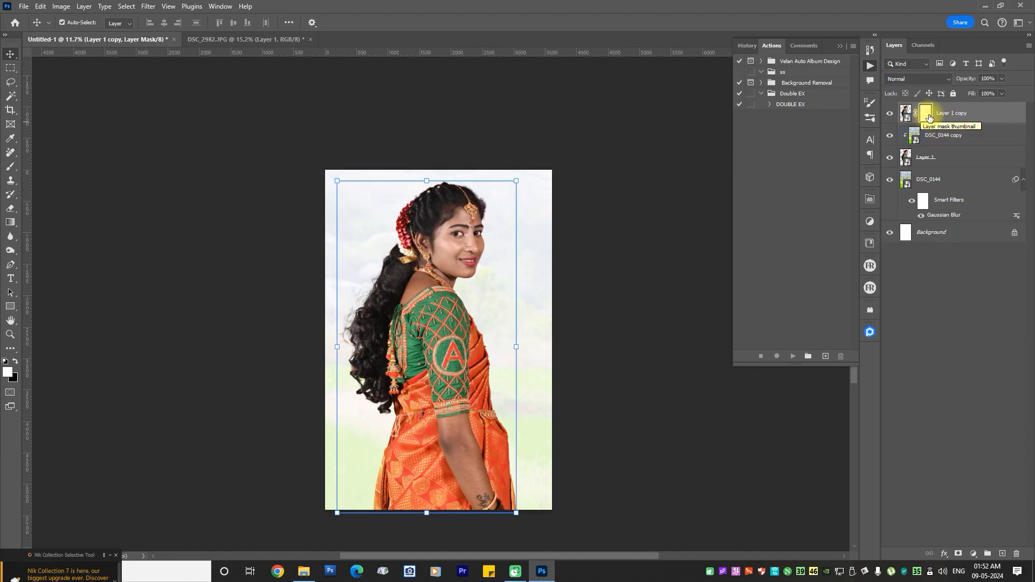
left_click(927, 117)
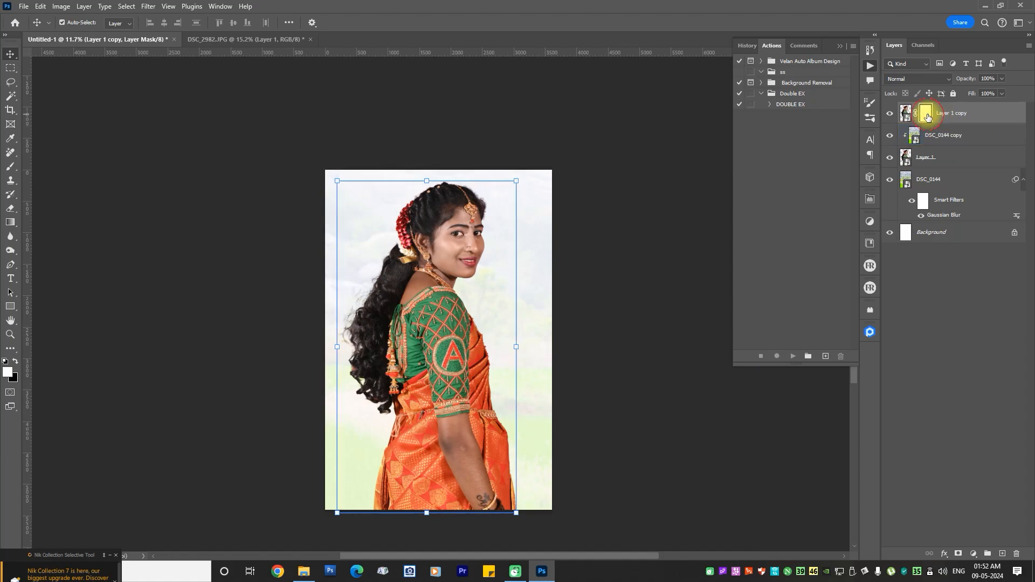
key("ctrl+i")
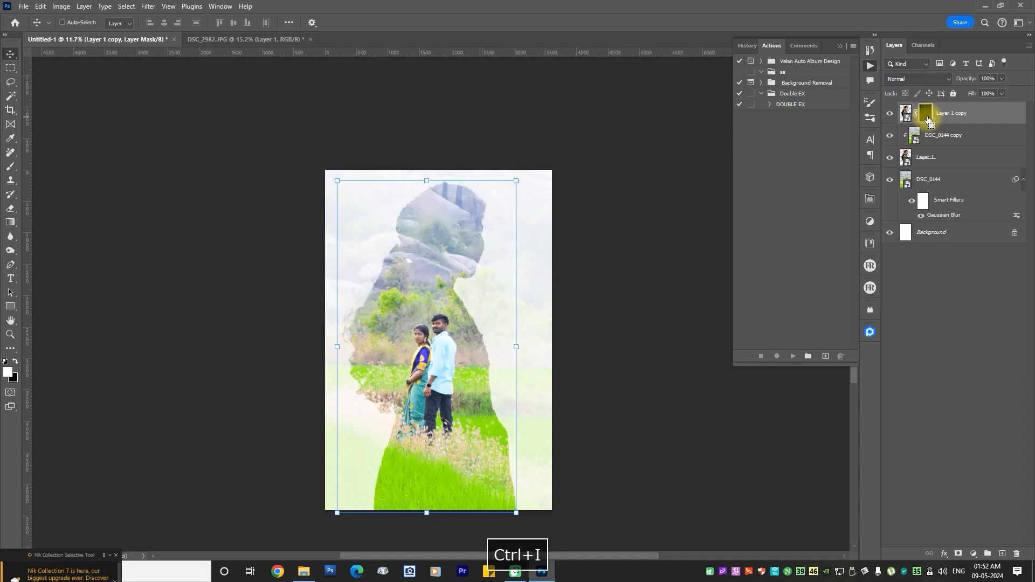
left_click(588, 223)
left_click(431, 305)
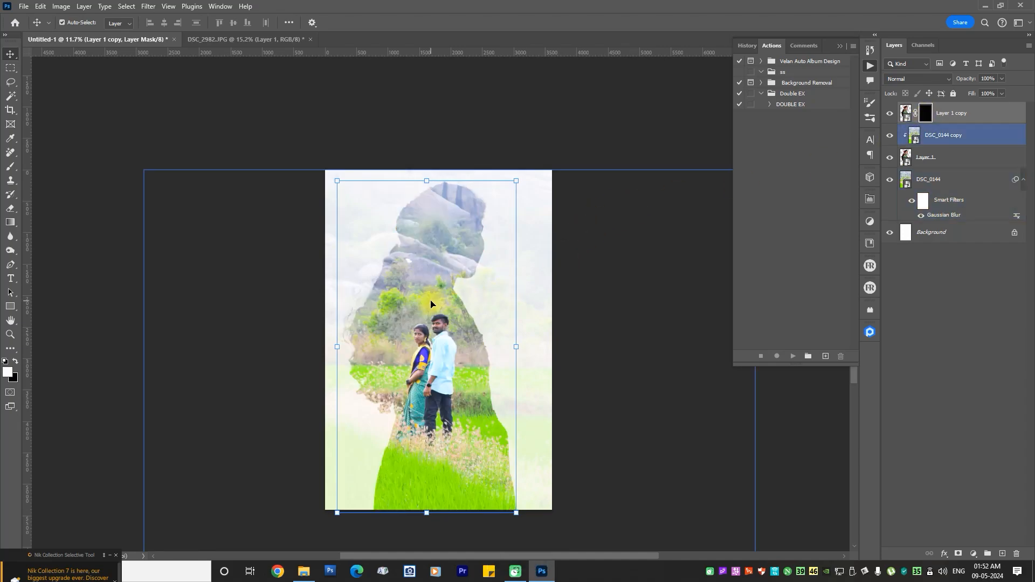
left_click(925, 113)
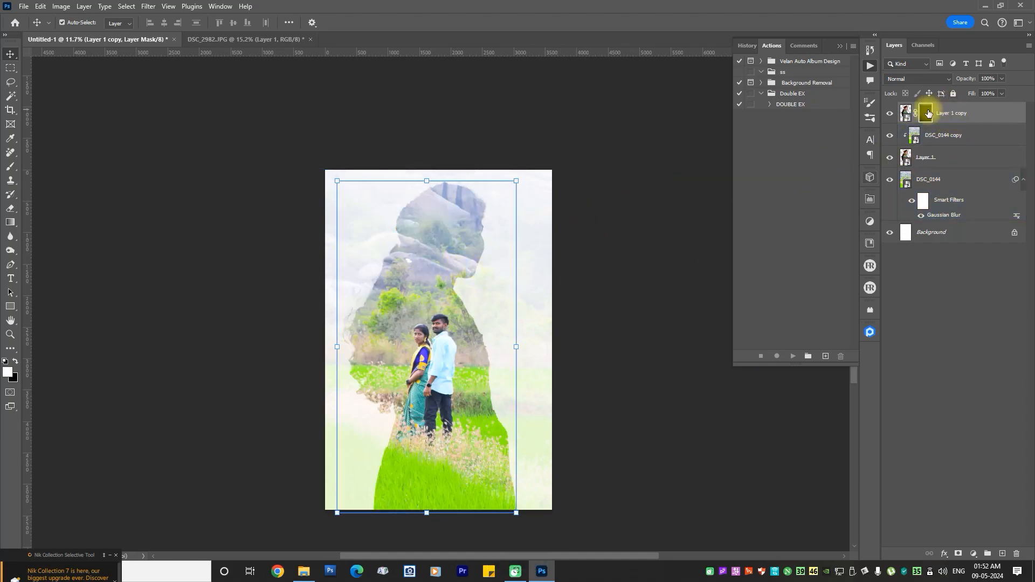
- Set up the Brush tool in Normal mode with a white foreground colour and a size of 1000 for the Layer 1 copy mask
left_click(439, 231)
scroll(447, 240, "up", 1)
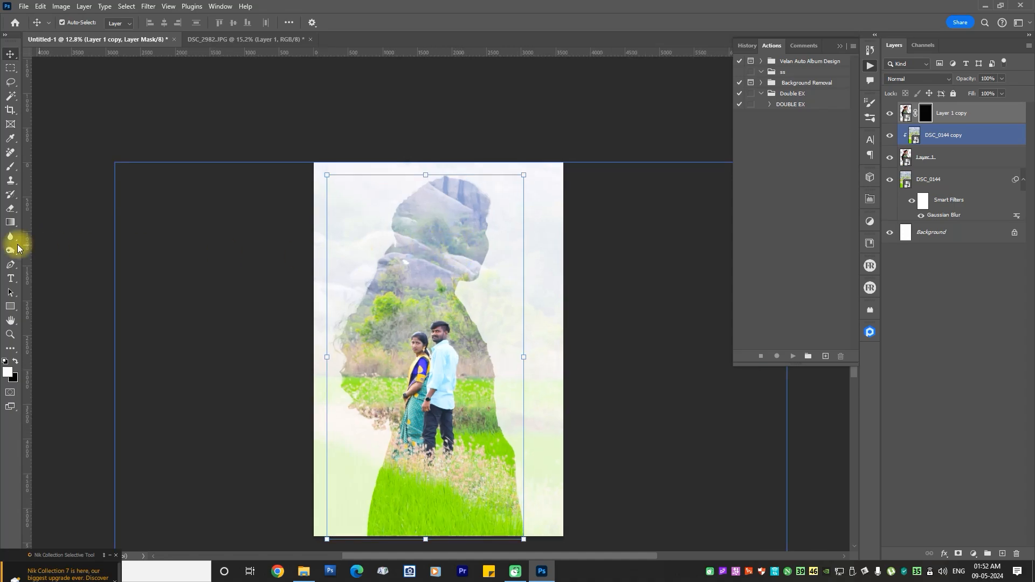
left_click(5, 362)
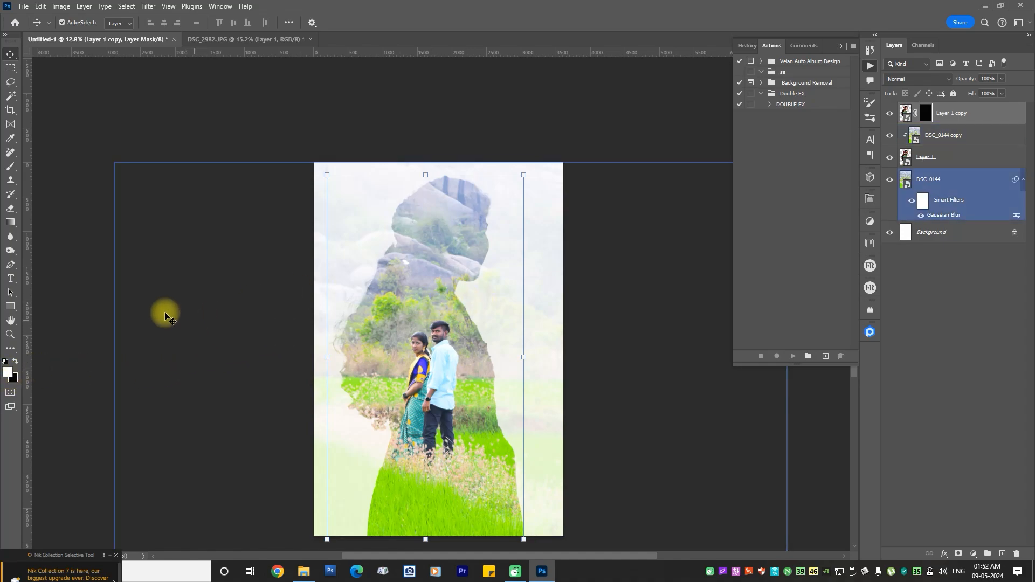
left_click(10, 170)
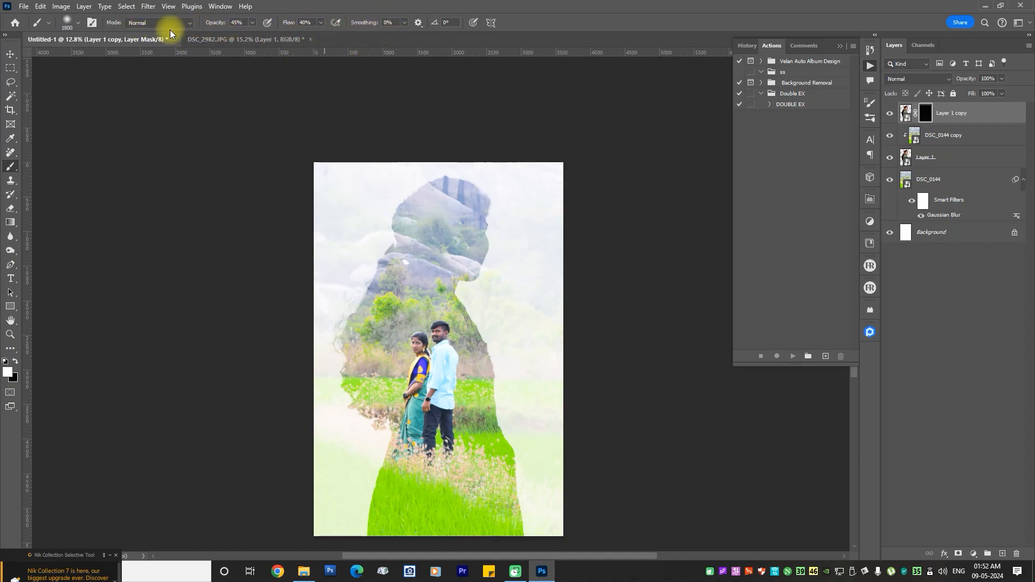
left_click(156, 25)
left_click(154, 29)
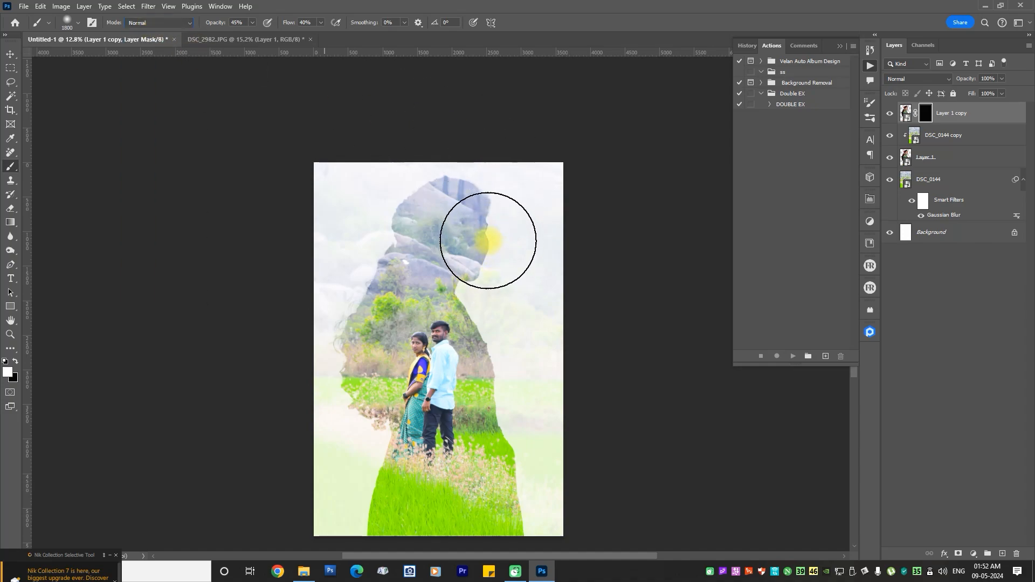
key("bracketleft")
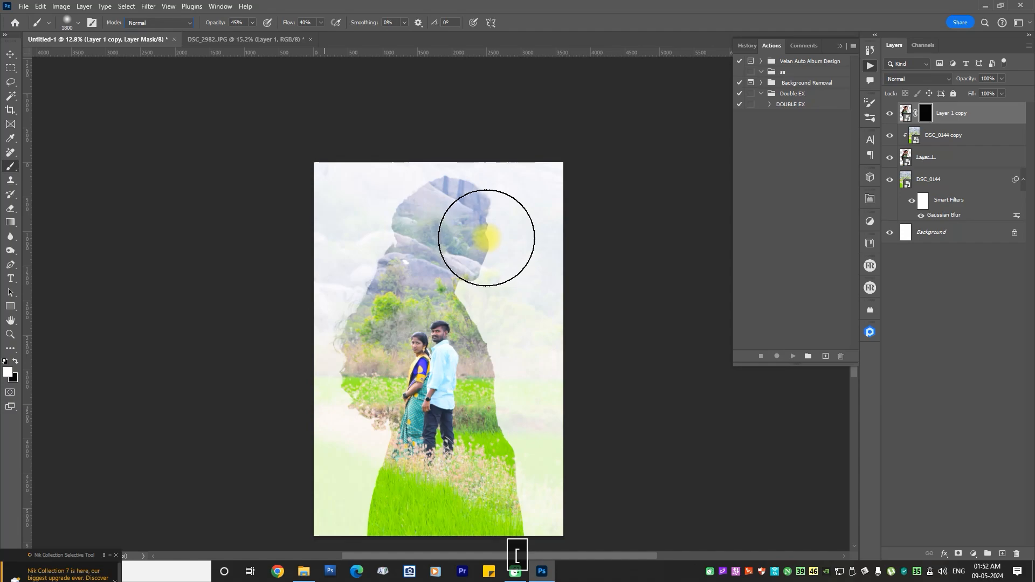
key("bracketleft")
key("bracketleft")
key("bracketleft")
key("bracketleft")
key("bracketleft")
key("bracketleft")
key("bracketleft")
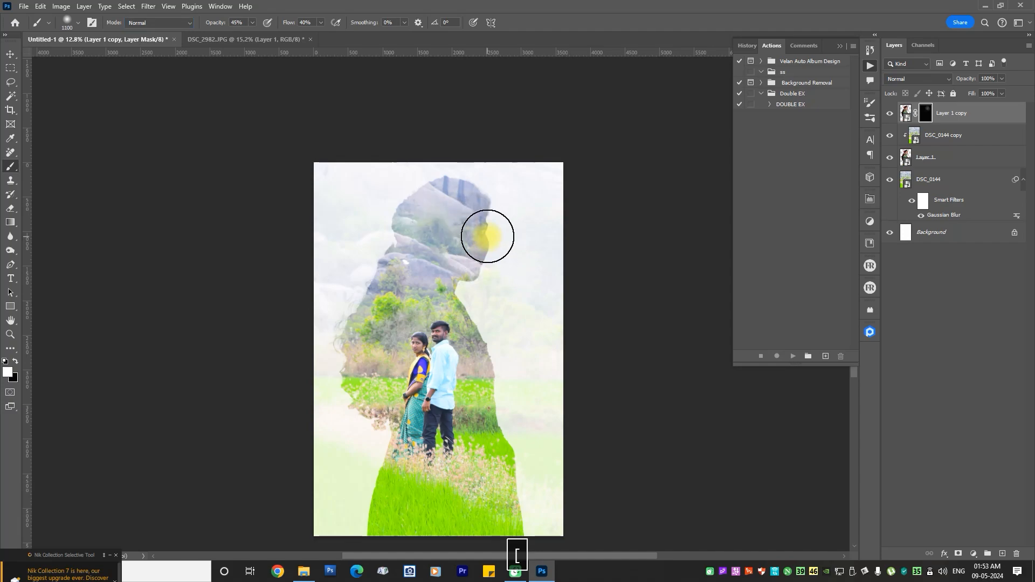
- Paint white over the woman's face and front hair on the Layer 1 copy mask to reveal her head
left_click(484, 211)
mouse_move(480, 219)
left_mouse_down()
mouse_move(487, 277)
mouse_move(460, 238)
mouse_move(467, 275)
mouse_move(494, 217)
mouse_move(459, 180)
mouse_move(483, 203)
mouse_move(445, 189)
mouse_move(429, 203)
mouse_move(439, 194)
mouse_move(468, 210)
left_mouse_up()
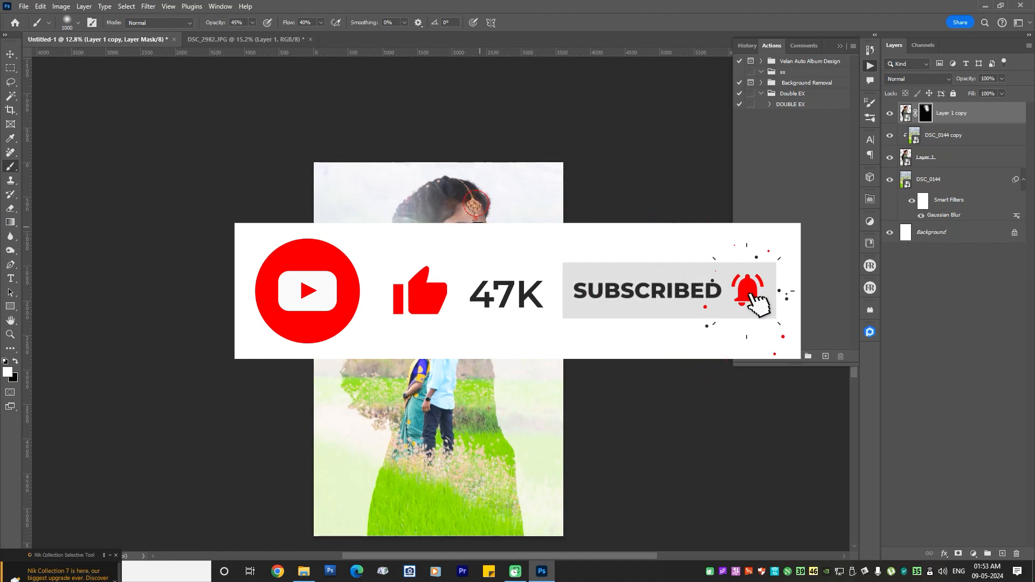
left_click_drag(487, 295, 517, 367)
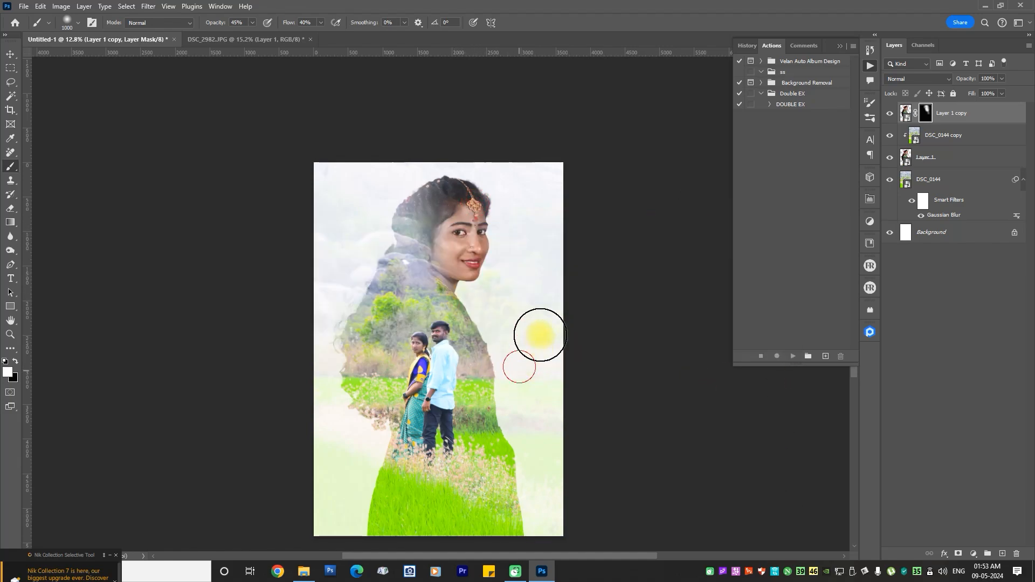
- Brush white on the Layer 1 copy mask along her back hair and the silhouette's outer edges to blend her into the landscape
left_click(359, 253)
mouse_move(333, 415)
left_mouse_down()
mouse_move(351, 437)
mouse_move(331, 370)
mouse_move(355, 242)
mouse_move(352, 284)
mouse_move(376, 215)
left_mouse_up()
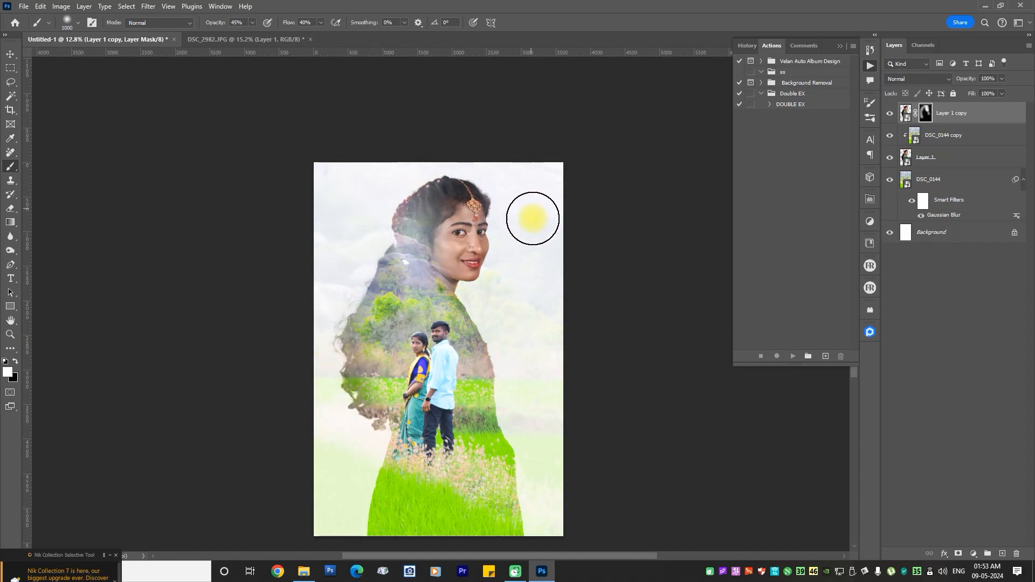
mouse_move(550, 500)
left_mouse_down()
mouse_move(552, 349)
mouse_move(442, 263)
left_mouse_up()
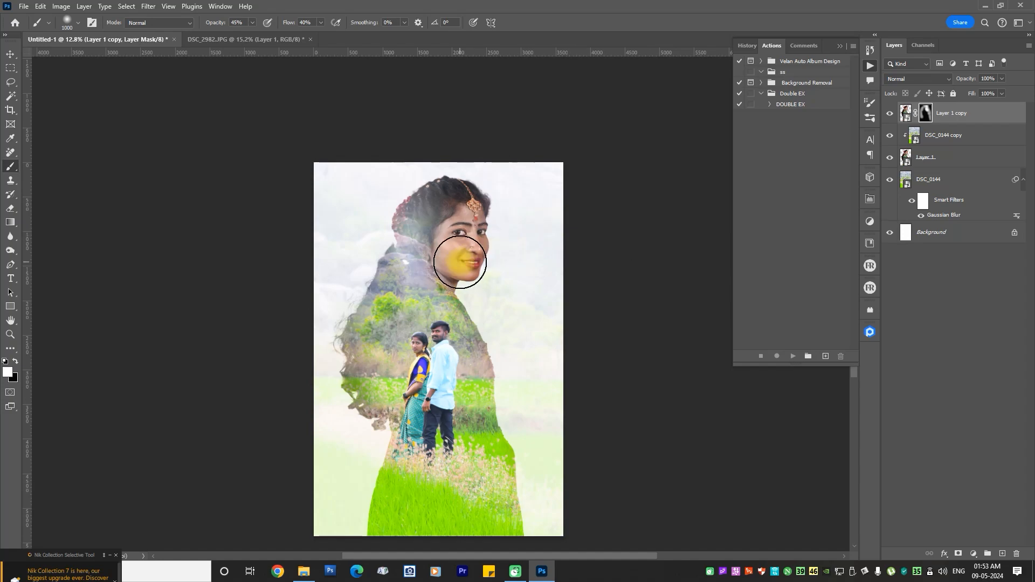
scroll(461, 262, "up", 1)
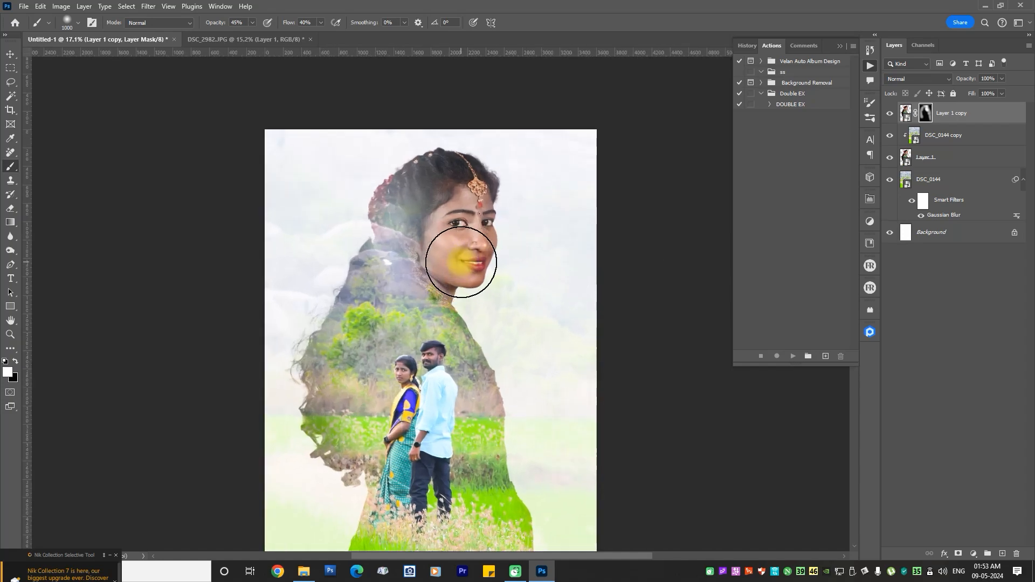
scroll(455, 244, "down", 2)
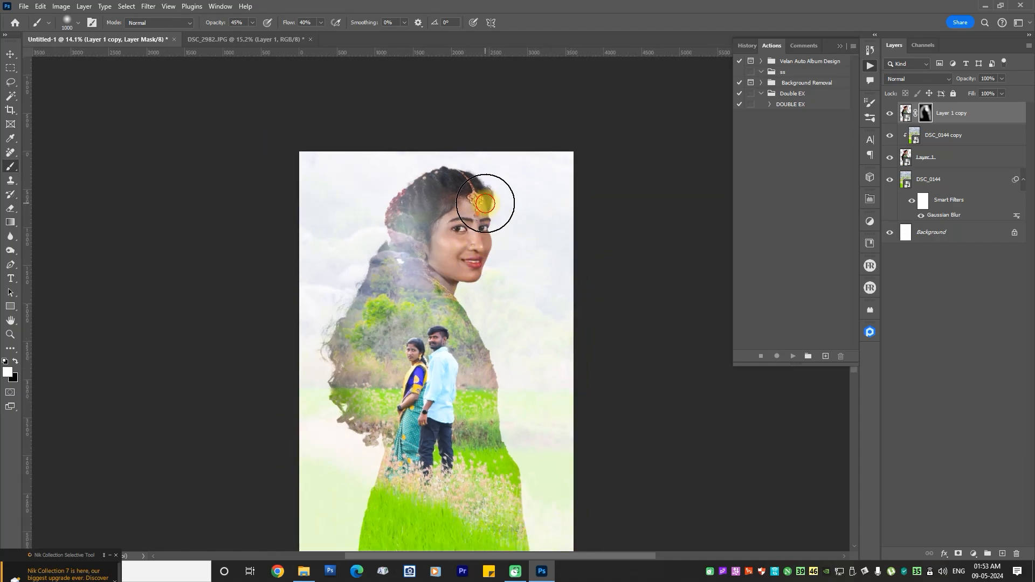
scroll(460, 228, "down", 5)
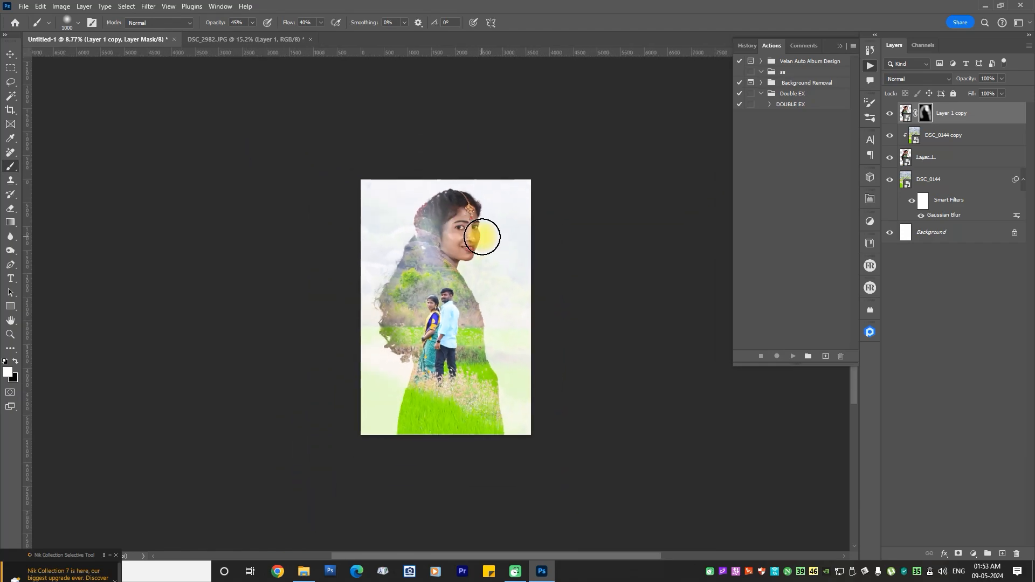
left_click_drag(440, 238, 480, 257)
scroll(508, 246, "up", 5)
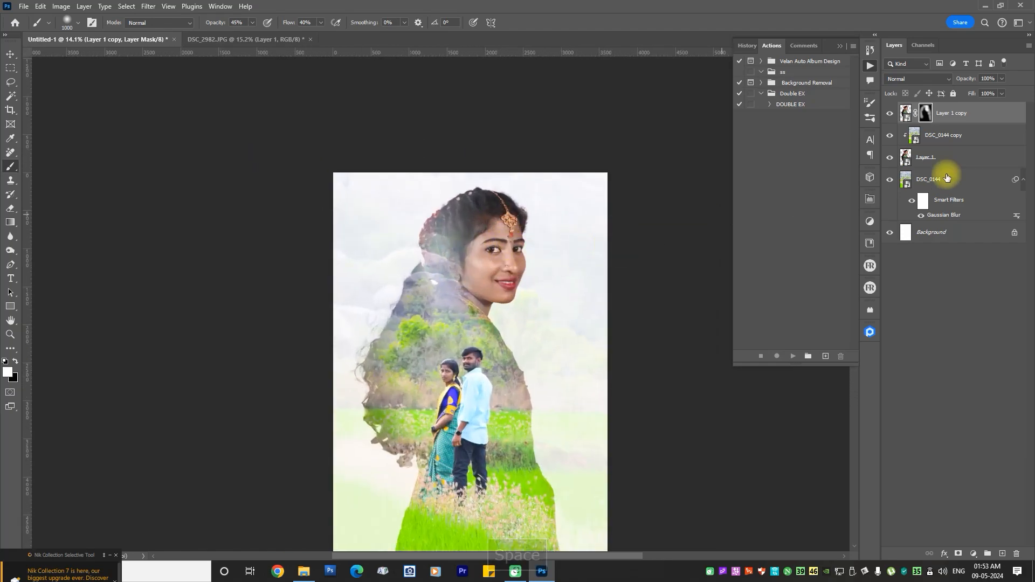
- Try to desaturate the image content of Layer 1 copy
left_click(907, 112)
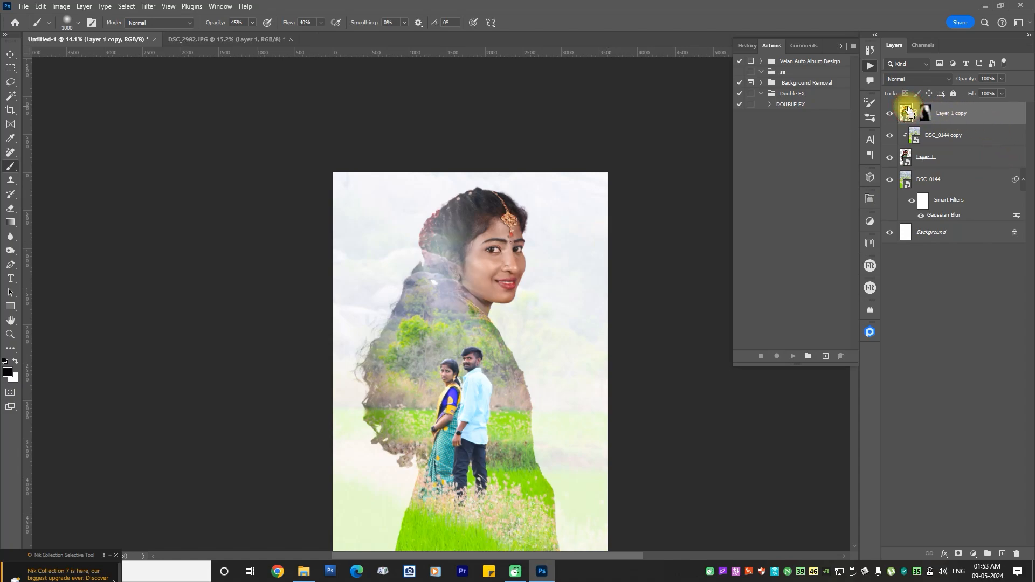
key("ctrl+shift+u")
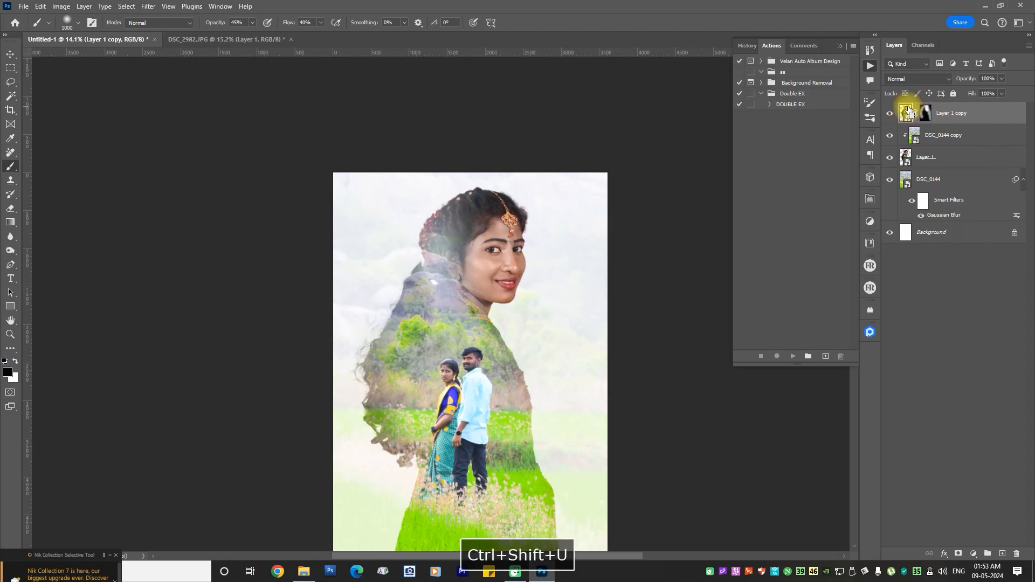
left_click(907, 156)
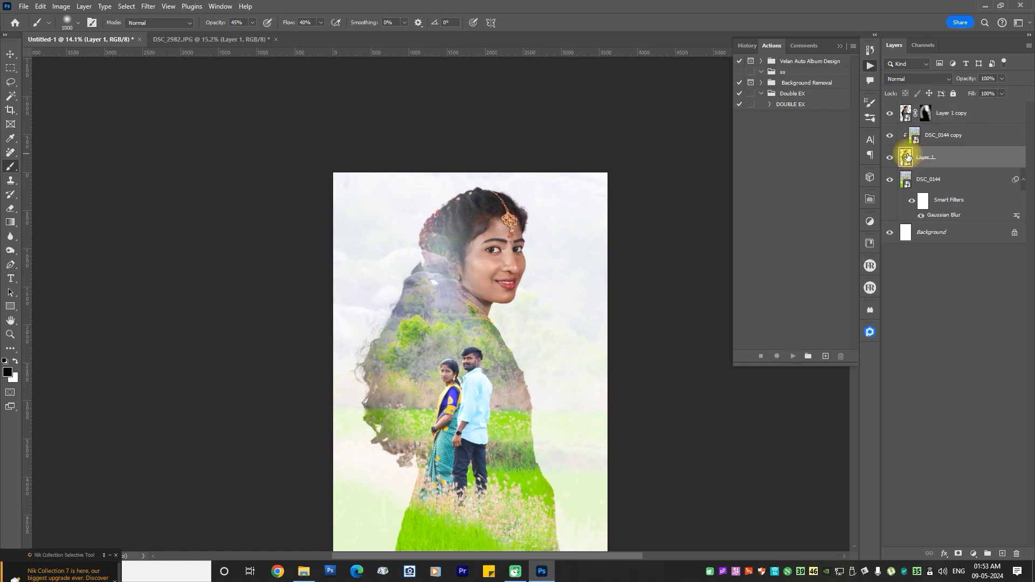
- Add a Black & White adjustment layer with the Default preset above Layer 1 copy and invert its mask
left_click(951, 113)
left_click(974, 554)
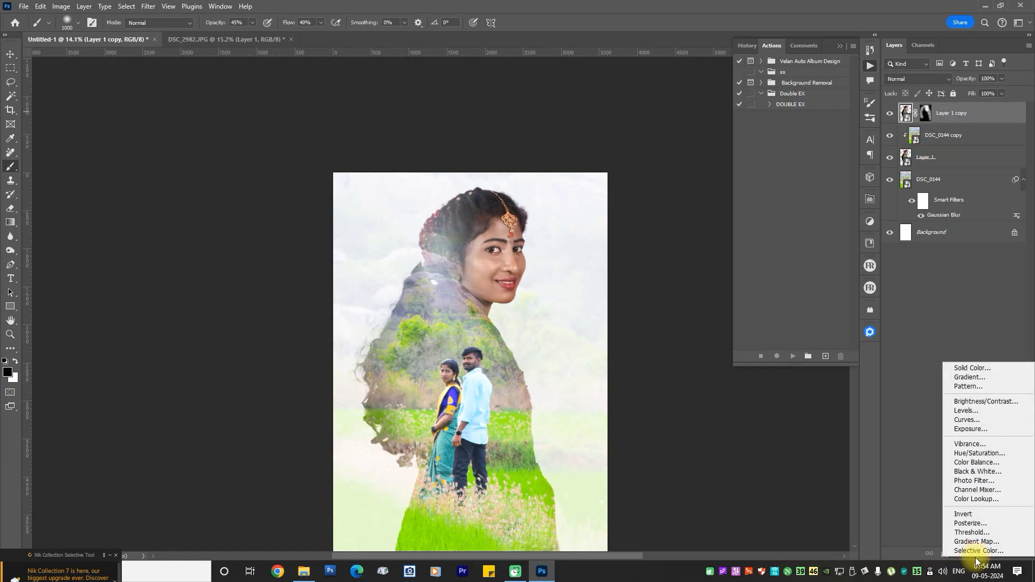
left_click(978, 472)
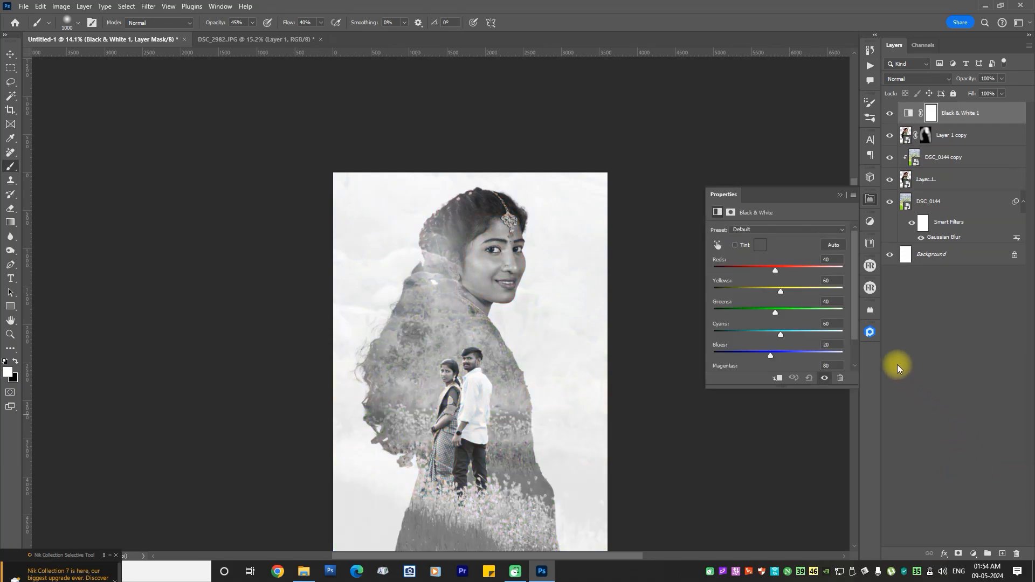
left_click(839, 199)
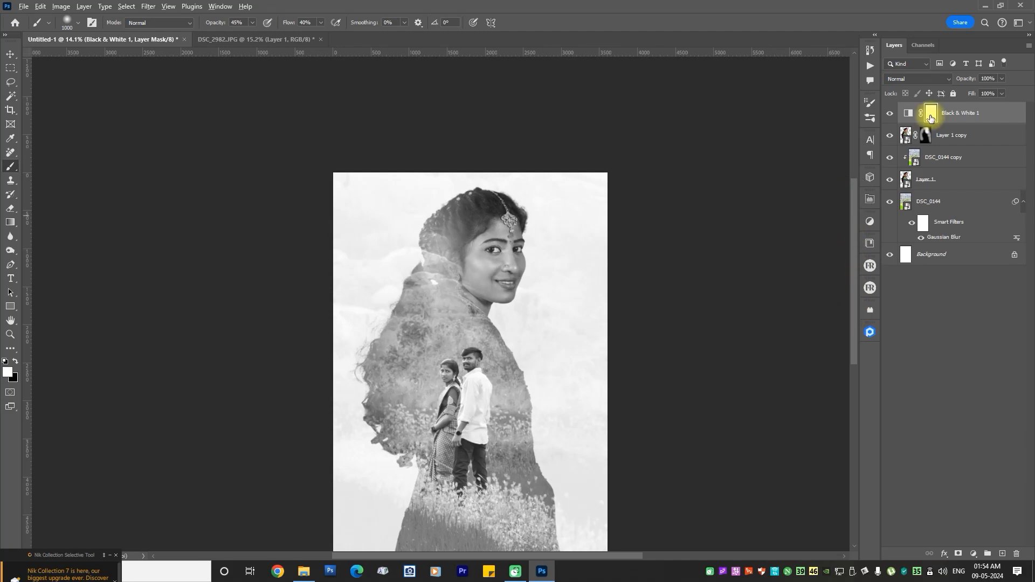
key("ctrl+i")
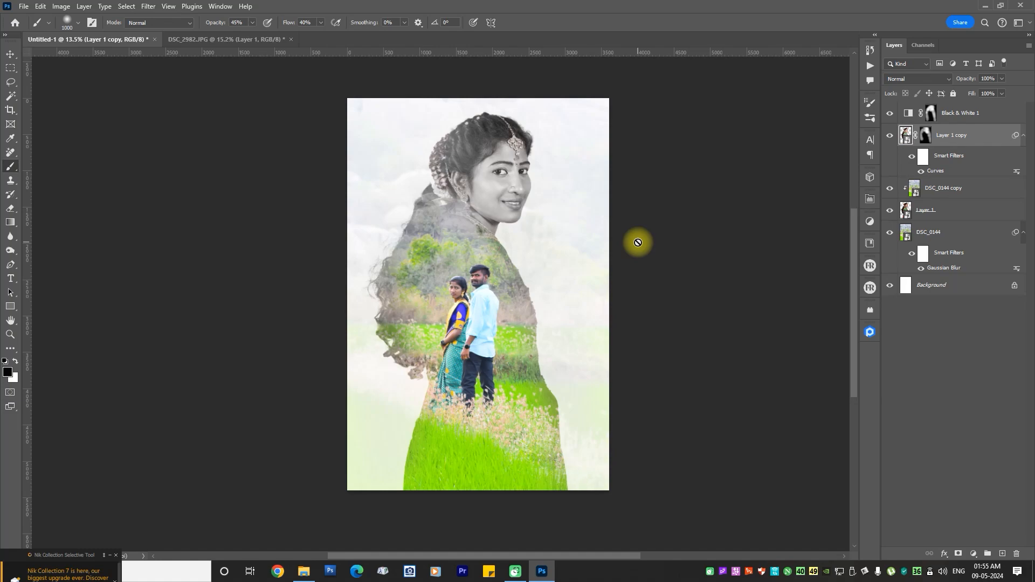
- Unlock the Background layer into a regular layer and add a Color Overlay effect to it
left_click(931, 293)
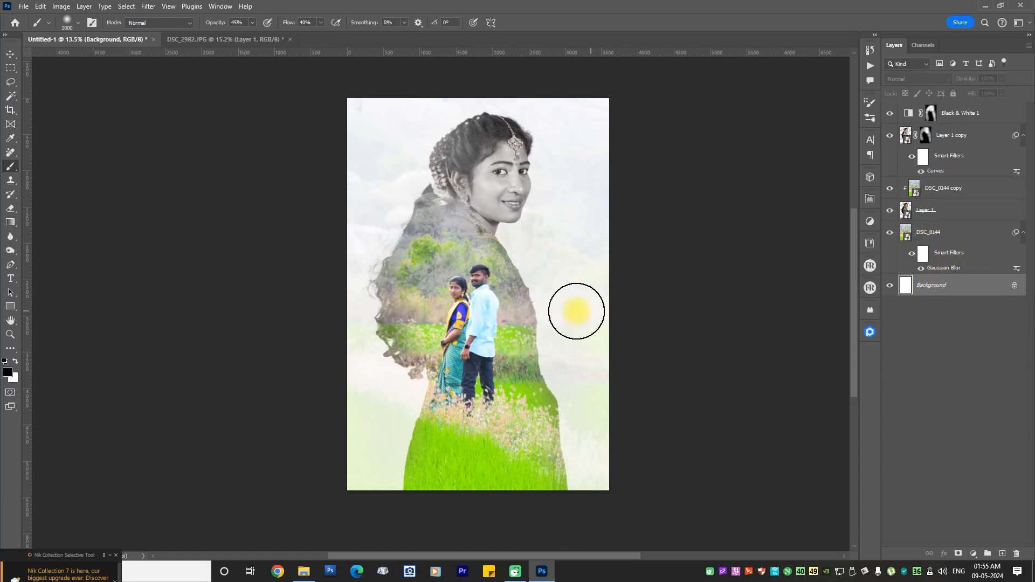
left_click(1014, 285)
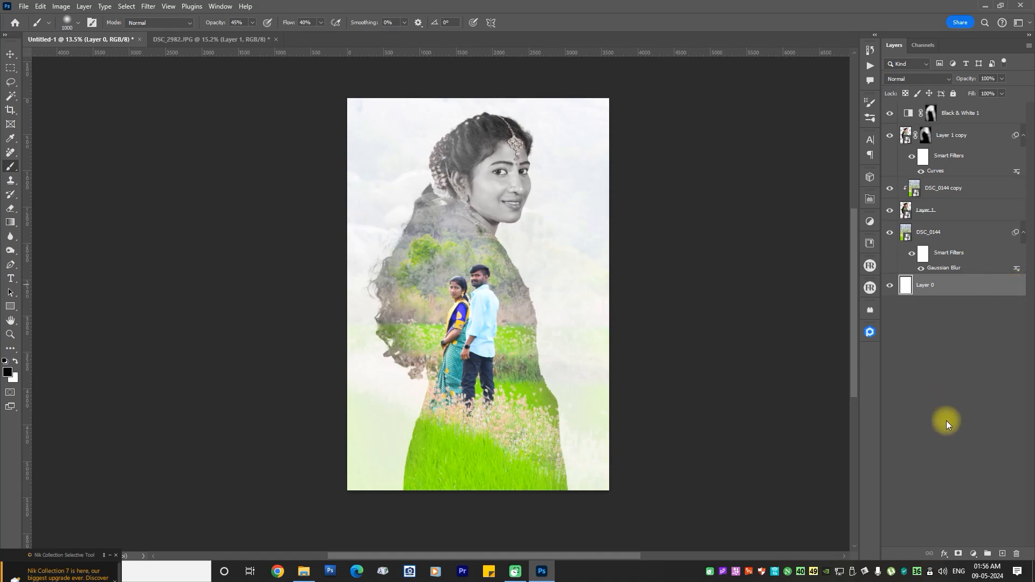
left_click(944, 553)
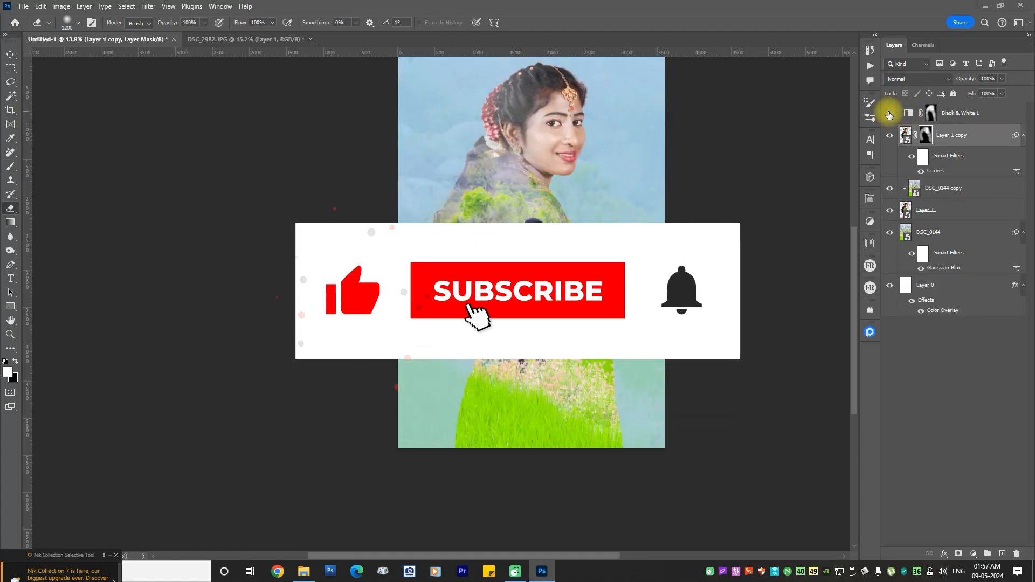
- Toggle the visibility of the Black & White 1 adjustment layer to compare the portrait in colour and monochrome
left_click(889, 114)
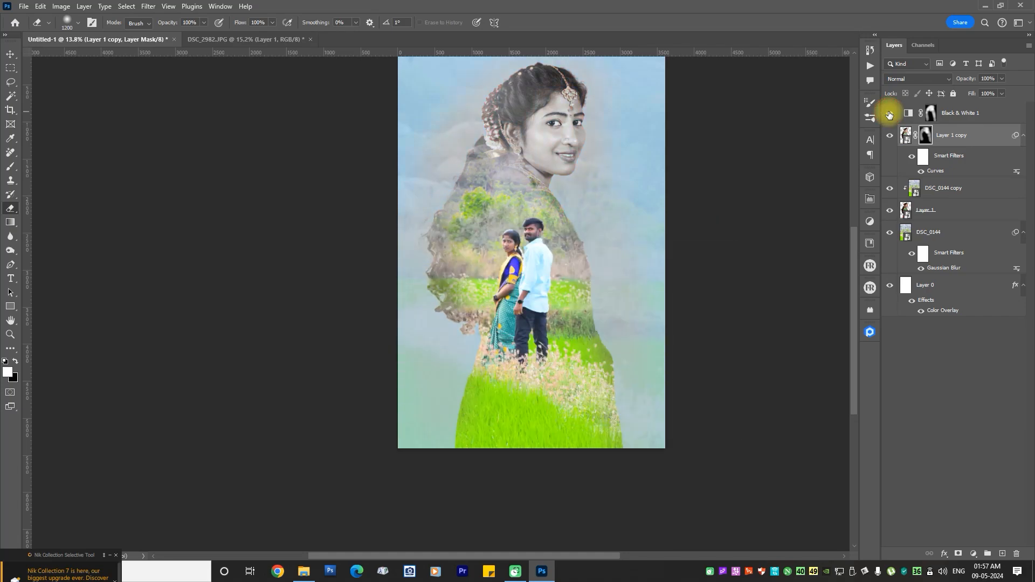
left_click(889, 114)
left_click(890, 114)
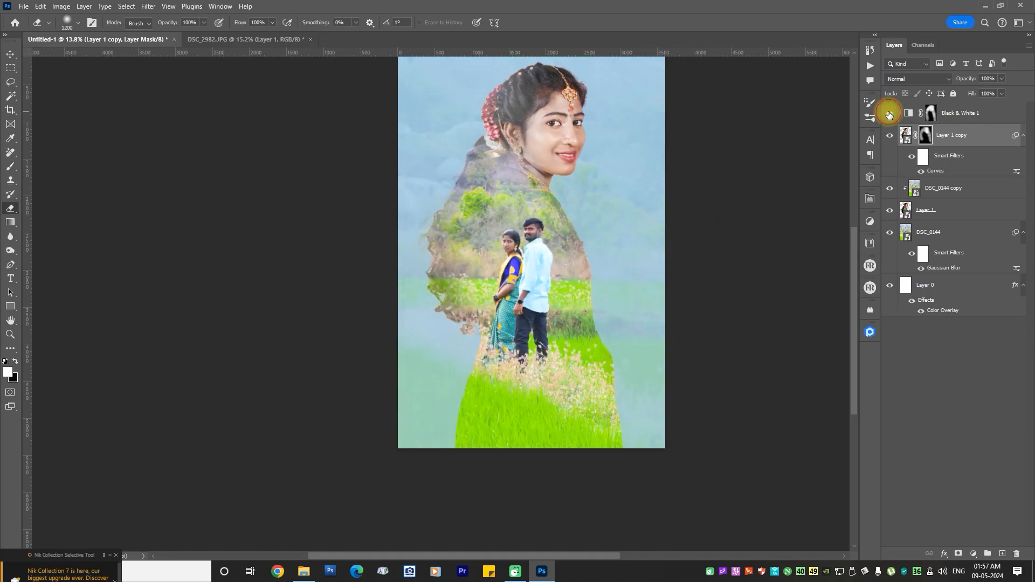